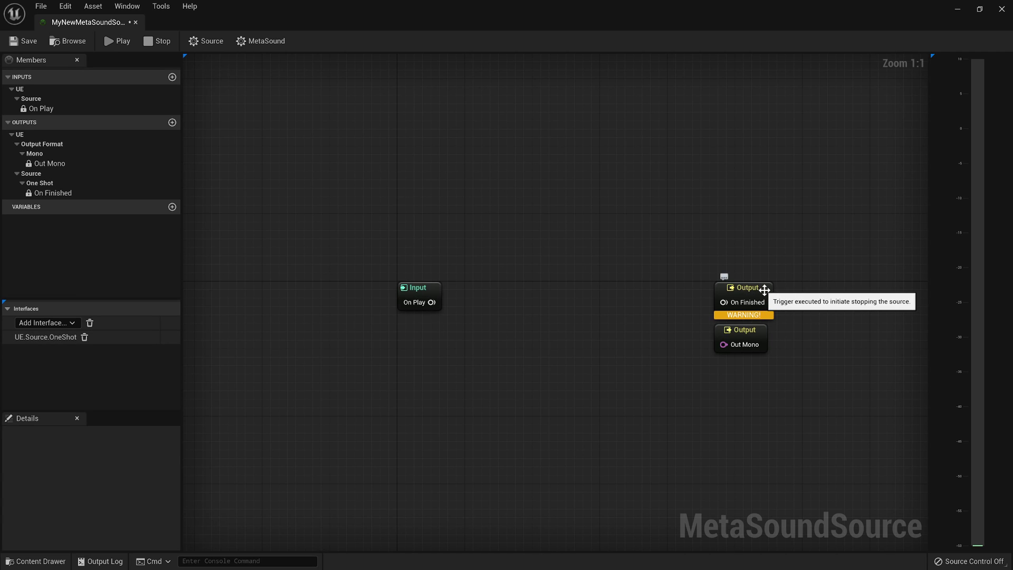
pyautogui.moveTo(748, 317)
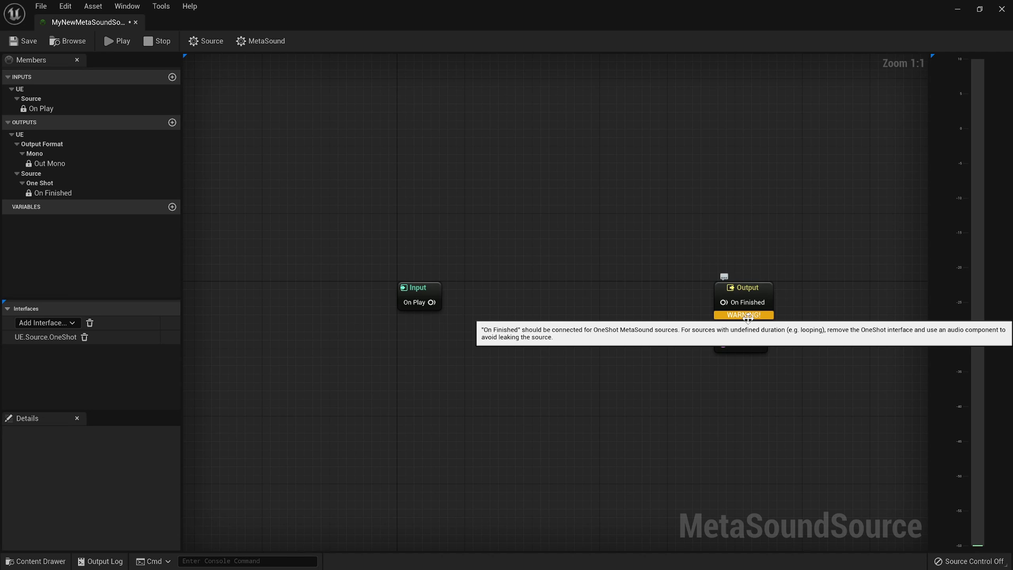
# Add a Wave Player node via the 'wavepl' search and move it higher in the graph
pyautogui.rightClick(484, 315)
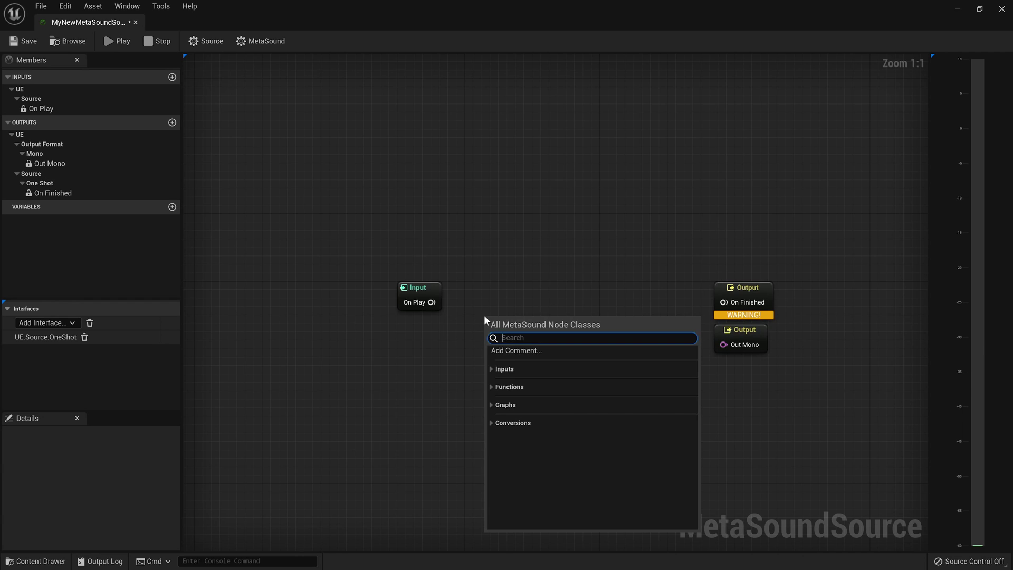
pyautogui.write('wavepl')
pyautogui.press('Return')
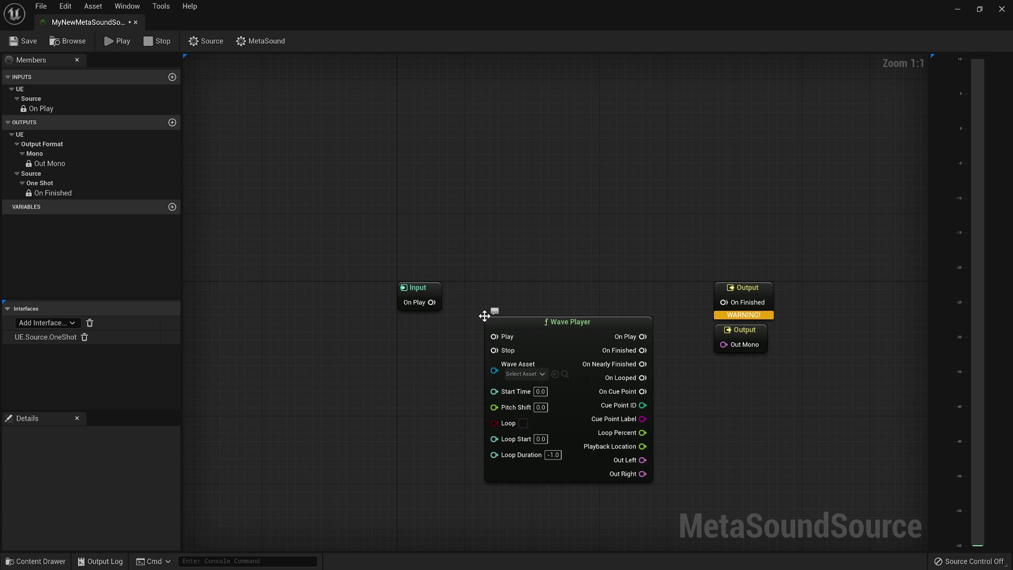
pyautogui.moveTo(554, 323); pyautogui.dragTo(544, 242)
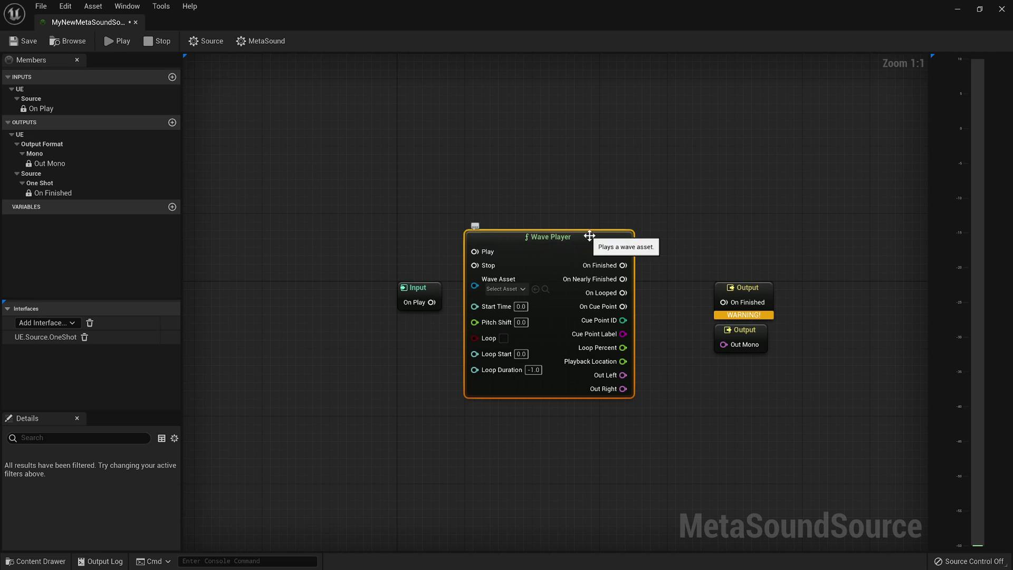
# Wire the Wave Player's On Finished to the On Finished output, then disconnect that wire
pyautogui.moveTo(623, 266); pyautogui.dragTo(725, 302)
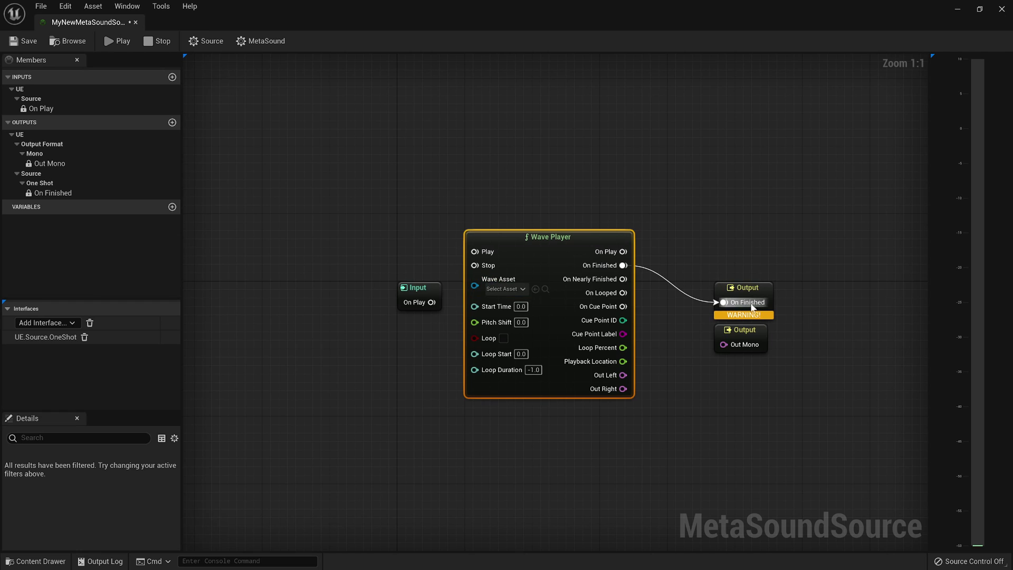
pyautogui.click(773, 288)
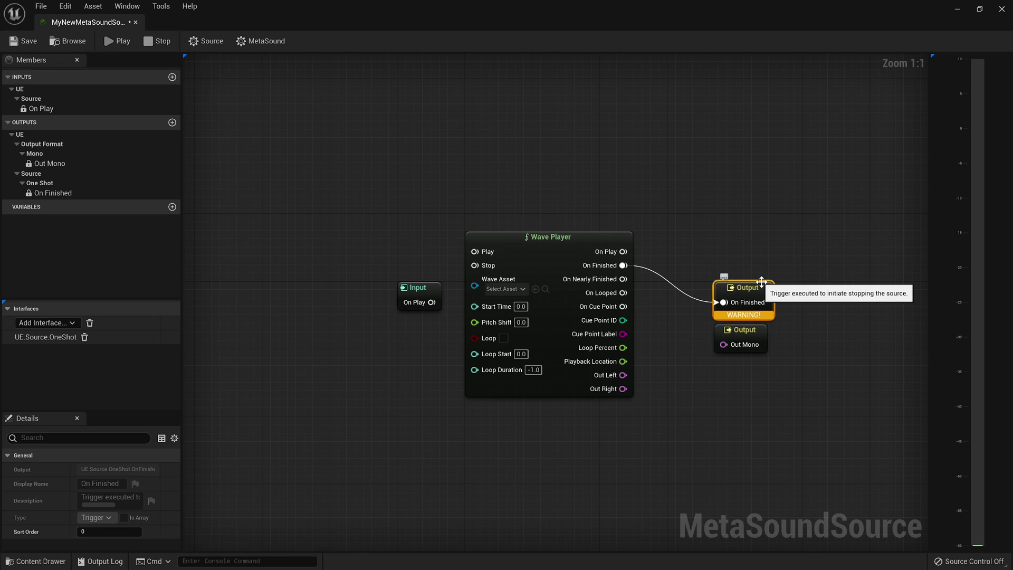
pyautogui.click(534, 185)
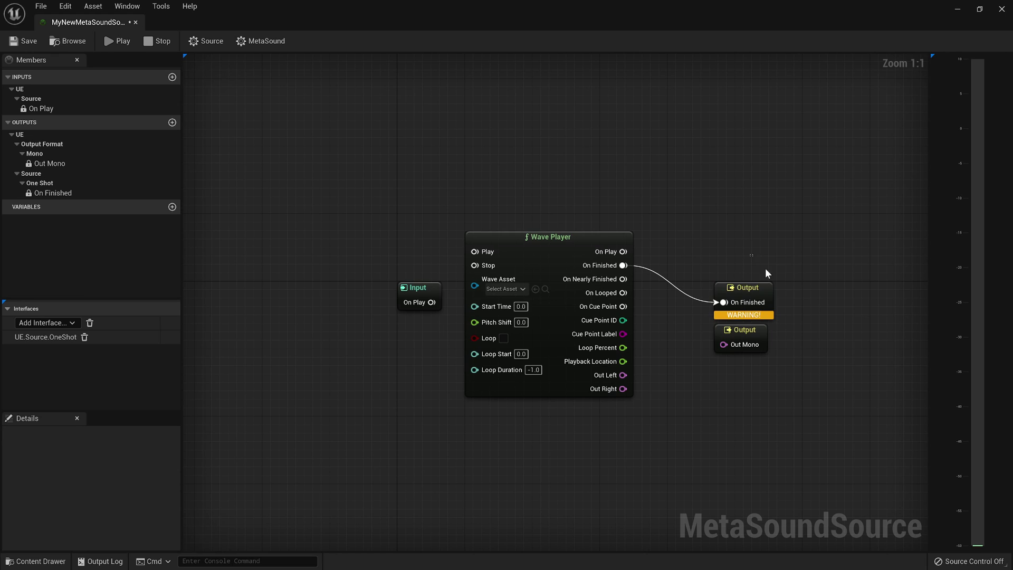
pyautogui.moveTo(766, 271); pyautogui.dragTo(786, 297)
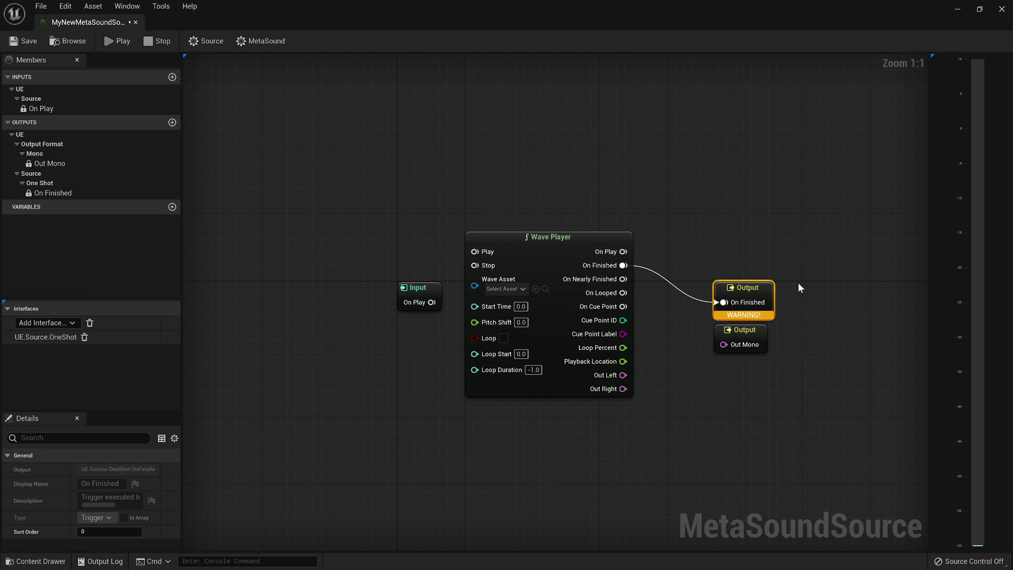
pyautogui.keyDown('alt'); pyautogui.click(622, 265); pyautogui.keyUp('alt')
# Break the On Finished link, enable Loop on the Wave Player, and align it with Input
pyautogui.click(676, 209)
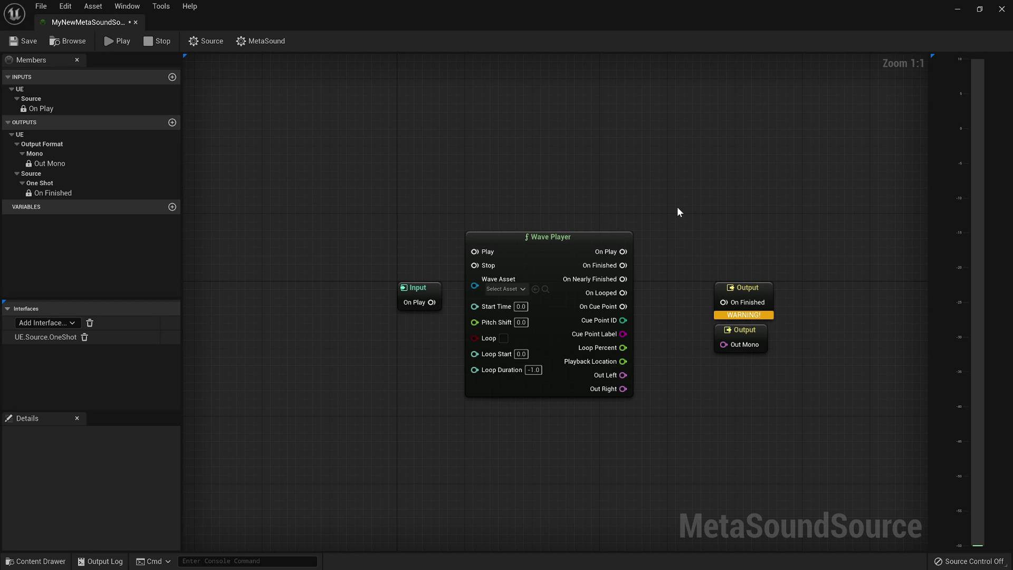
pyautogui.click(503, 338)
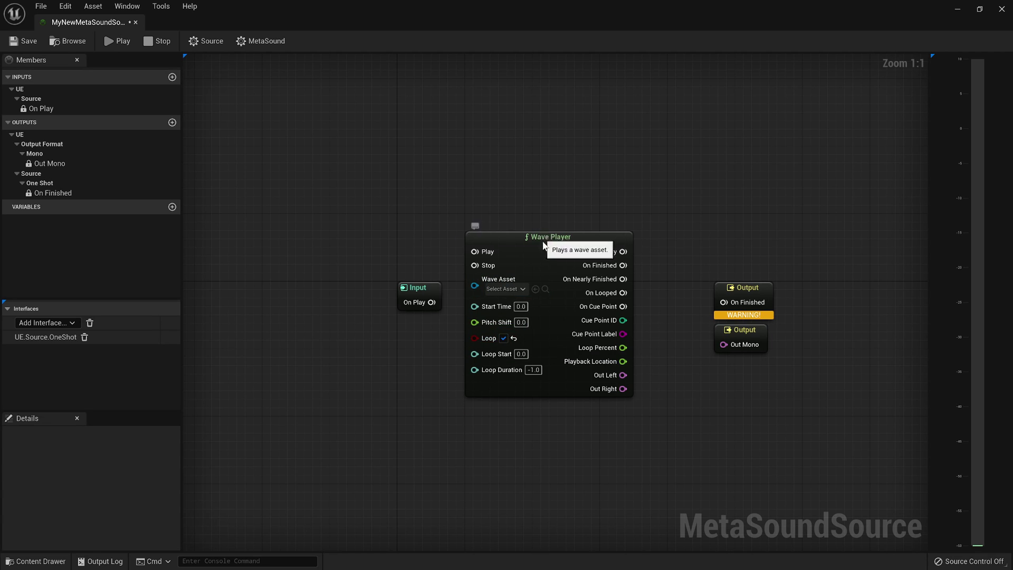
pyautogui.moveTo(540, 240); pyautogui.dragTo(539, 293)
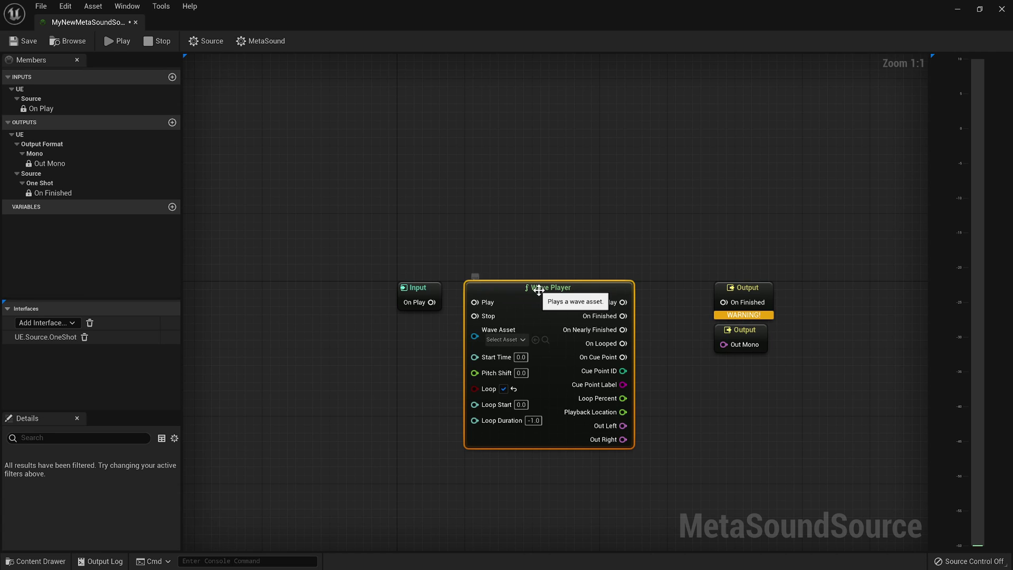
pyautogui.click(756, 288)
pyautogui.moveTo(756, 287)
pyautogui.mouseDown()
pyautogui.moveTo(728, 236)
pyautogui.moveTo(780, 278)
pyautogui.moveTo(765, 285)
pyautogui.mouseUp()
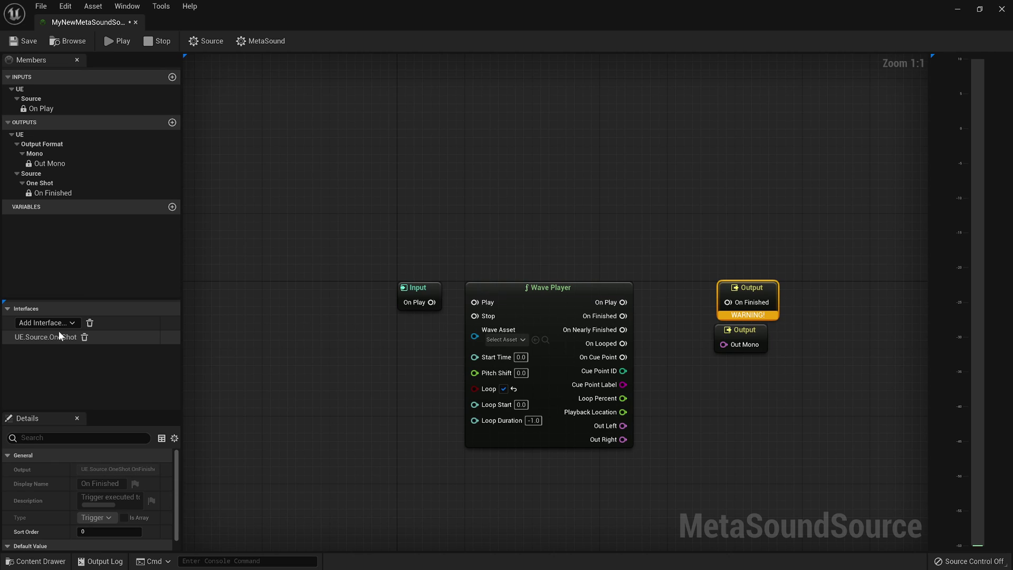
# Delete the UE.Source.OneShot interface from the Interfaces panel
pyautogui.click(84, 337)
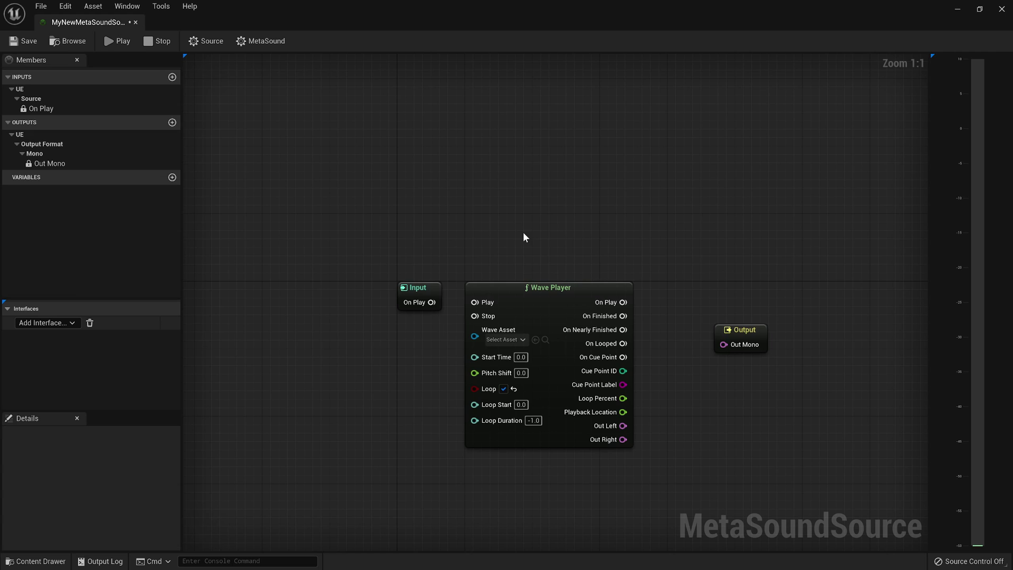
# Set the MetaSound's Output Format to Stereo in the Details panel
pyautogui.click(265, 43)
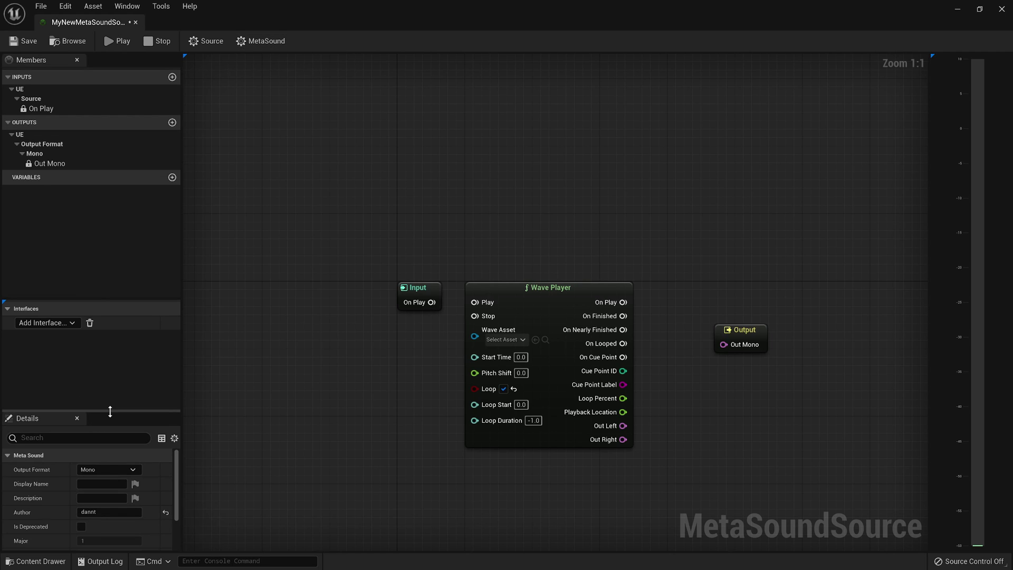
pyautogui.moveTo(109, 410); pyautogui.dragTo(132, 324)
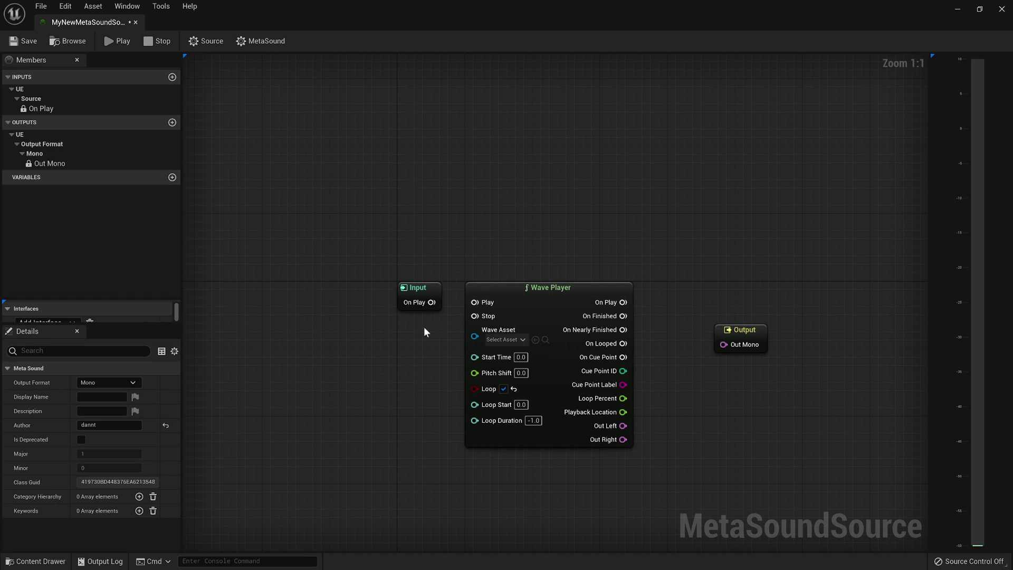
pyautogui.click(109, 383)
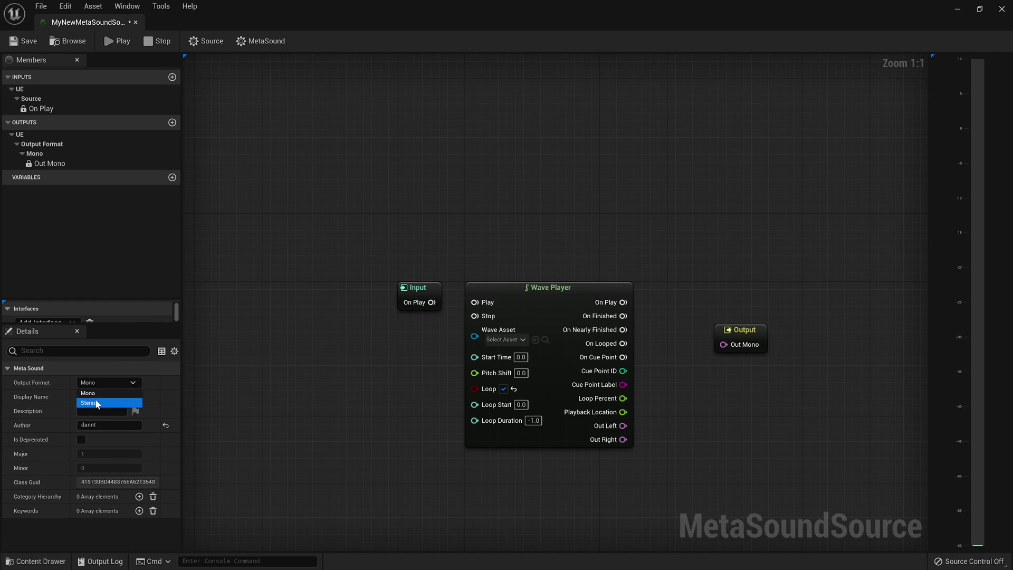
pyautogui.click(97, 403)
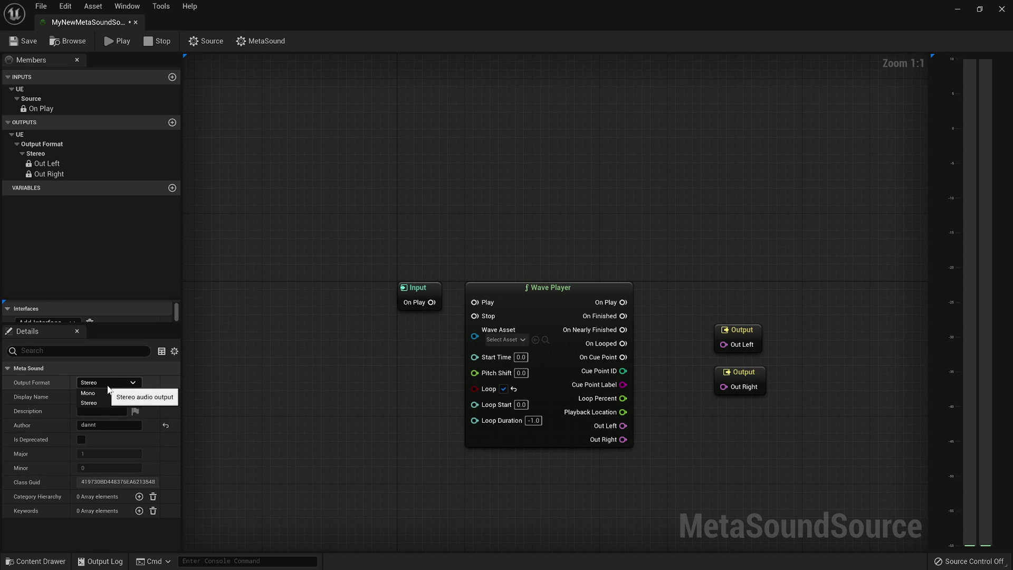
pyautogui.click(428, 381)
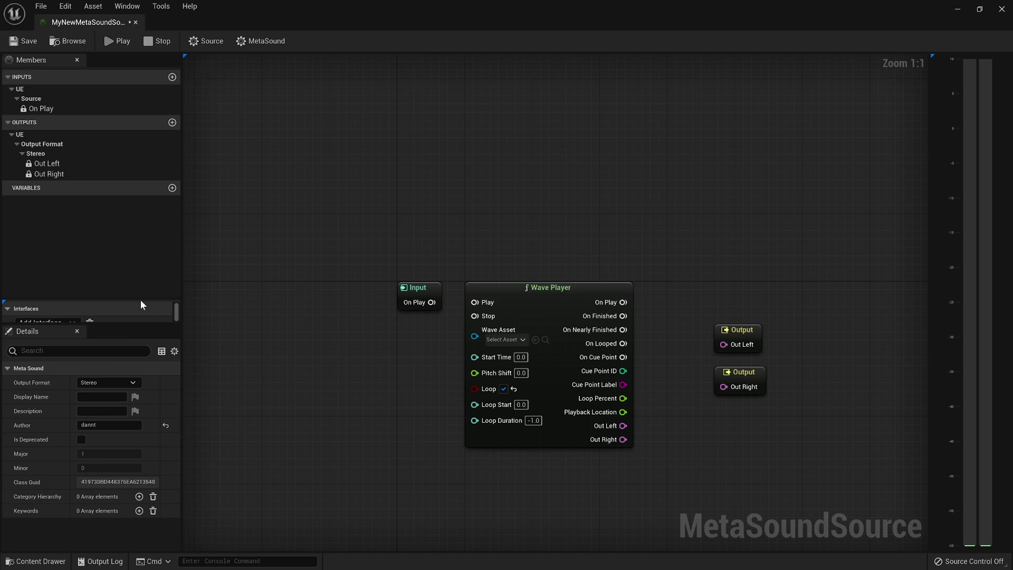
# Show the Source settings and expand the Sound group with Volume 1.0 and Pitch 1.0
pyautogui.moveTo(163, 297); pyautogui.dragTo(163, 231)
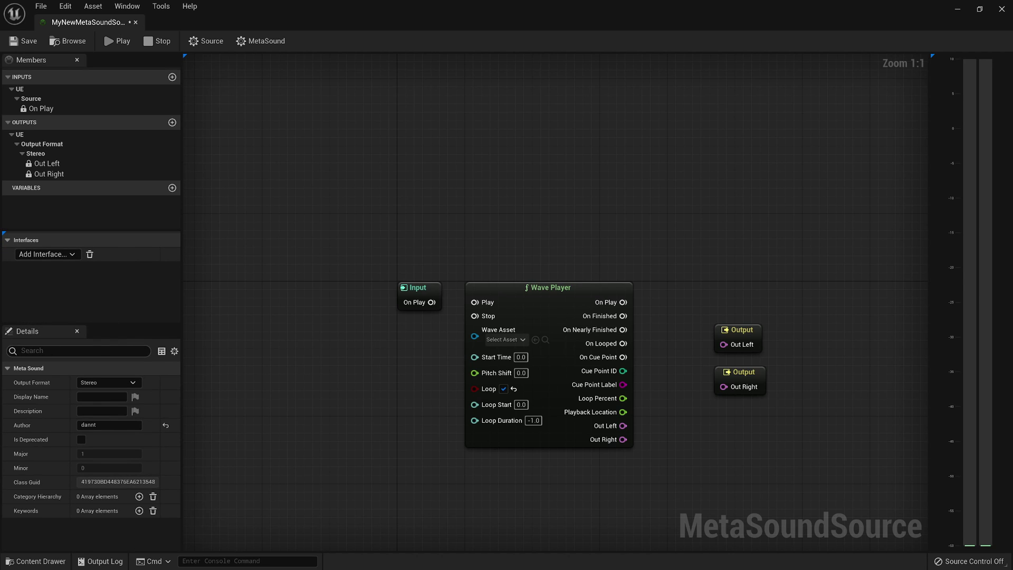
pyautogui.moveTo(130, 324); pyautogui.dragTo(143, 301)
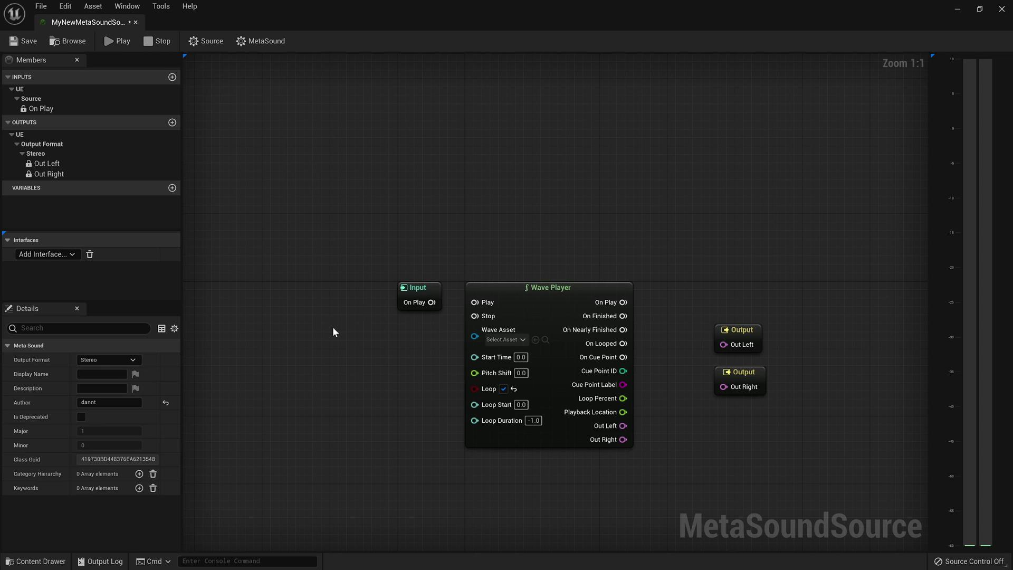
pyautogui.click(205, 41)
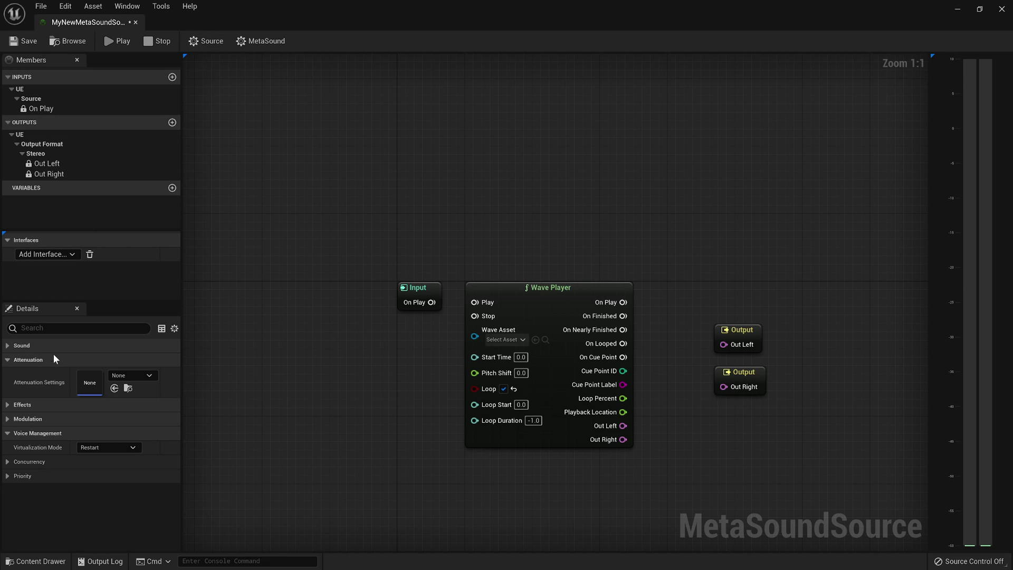
pyautogui.moveTo(113, 300); pyautogui.dragTo(119, 275)
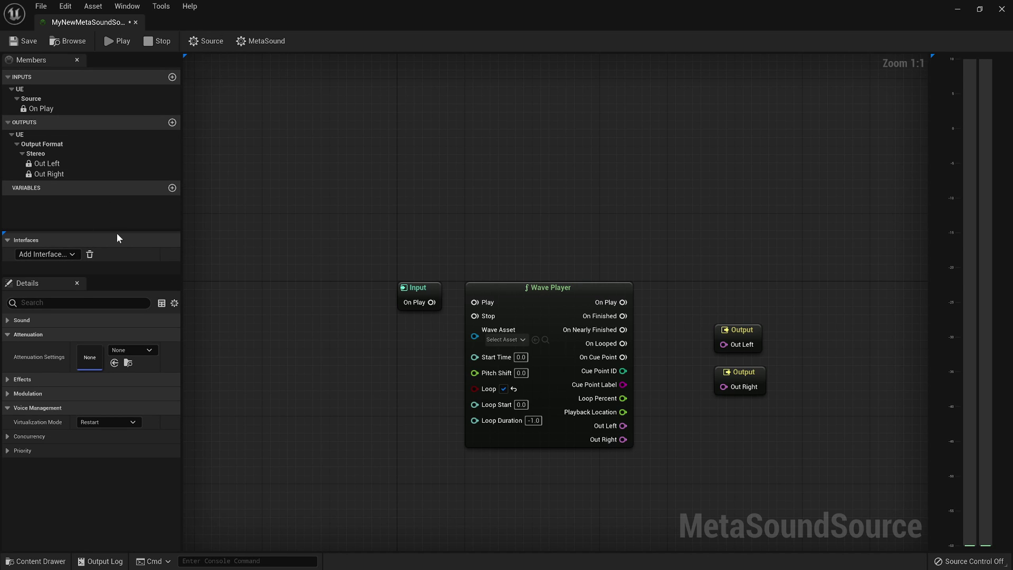
pyautogui.moveTo(122, 229); pyautogui.dragTo(126, 207)
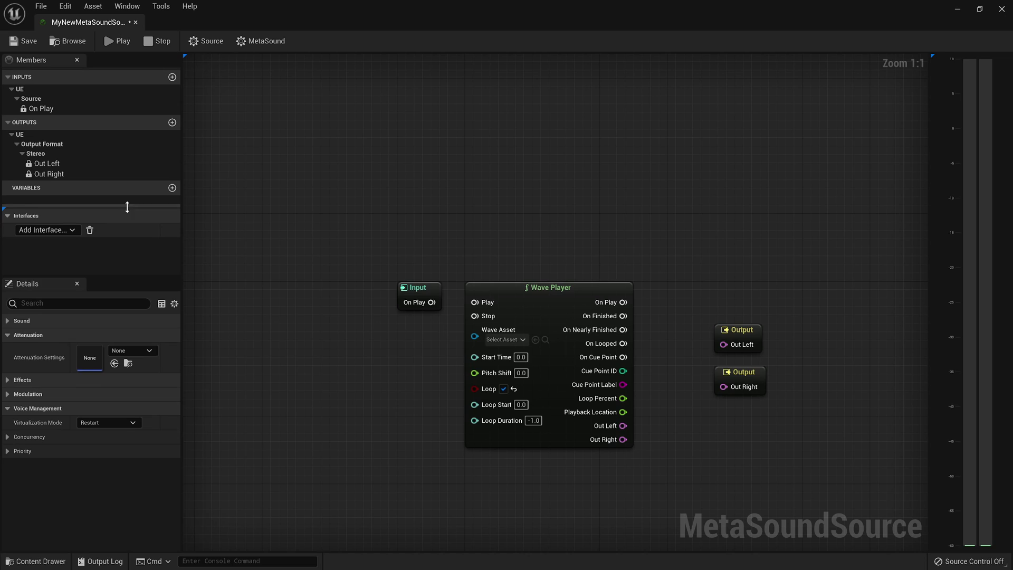
pyautogui.click(8, 320)
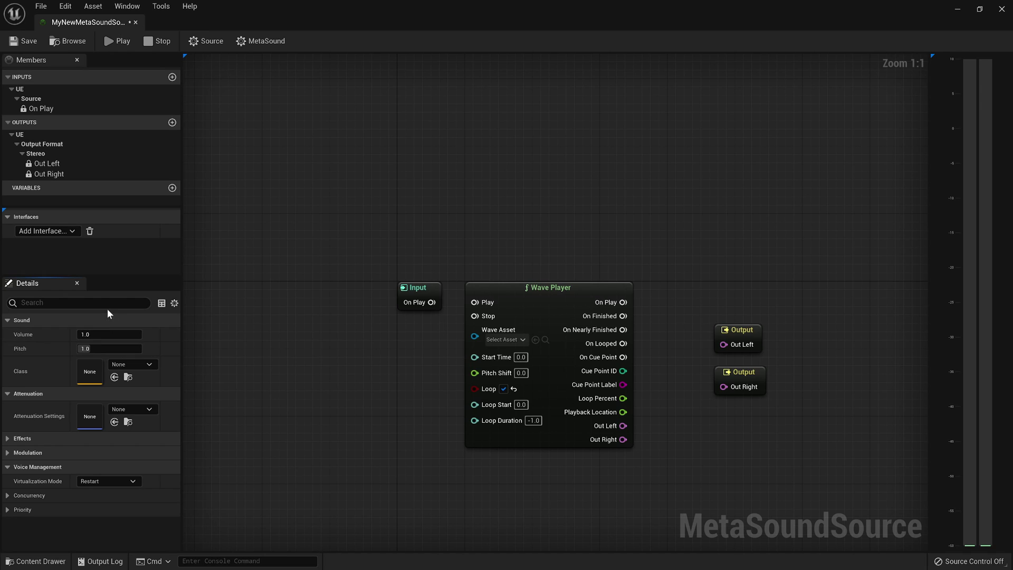
# Browse the Effects, Source and Submix groups, ending with the Modulation routing group expanded
pyautogui.click(7, 320)
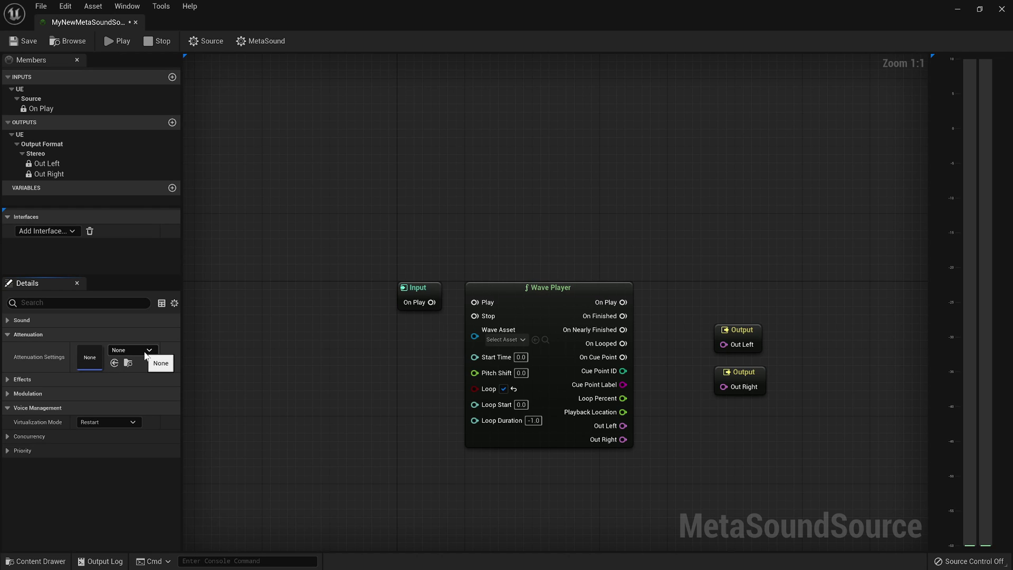
pyautogui.click(8, 379)
pyautogui.click(8, 393)
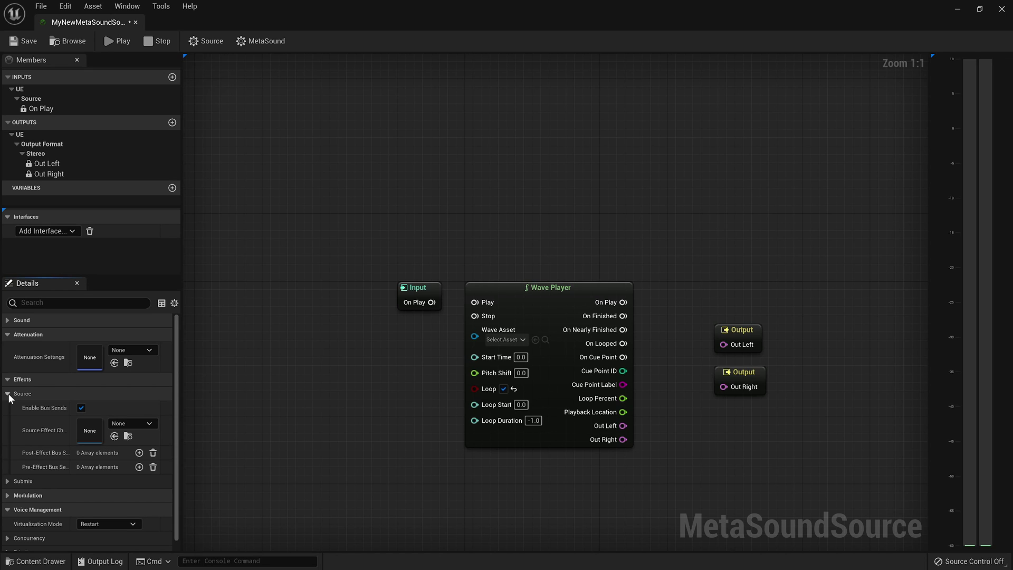
pyautogui.click(8, 394)
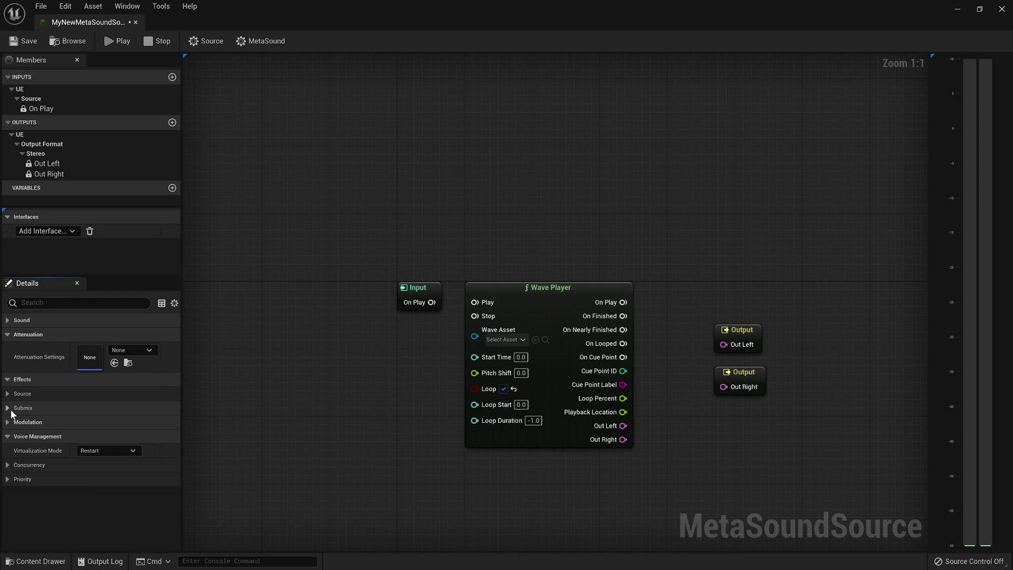
pyautogui.click(8, 408)
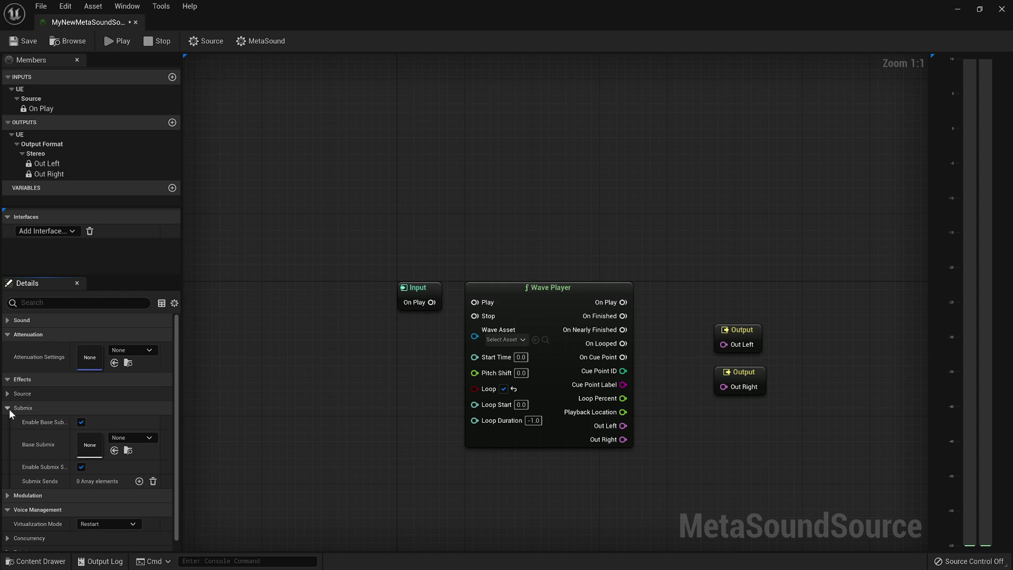
pyautogui.click(8, 409)
pyautogui.click(8, 423)
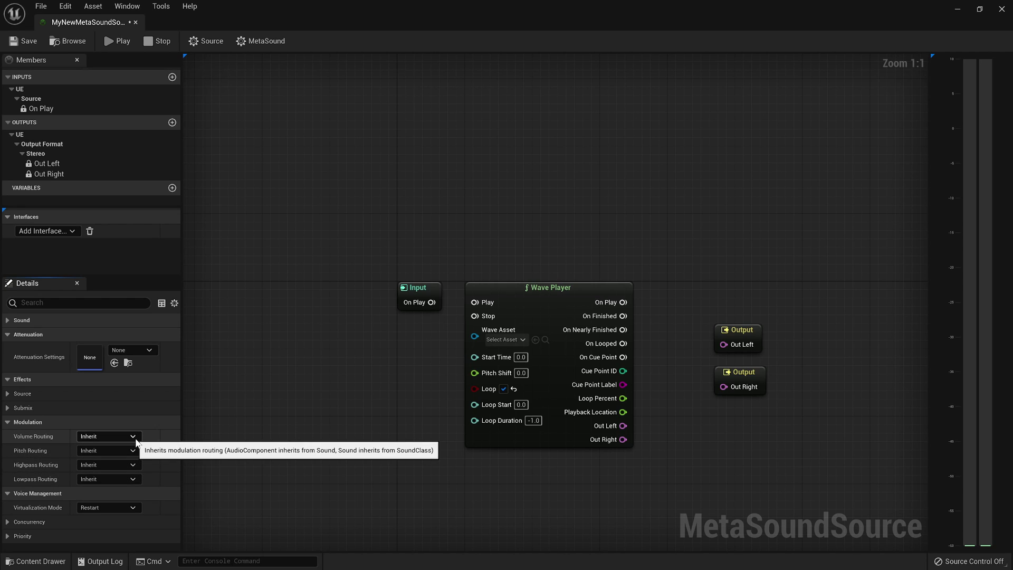
# Collapse Modulation and check the Virtualization Mode options, leaving it at Restart
pyautogui.click(7, 422)
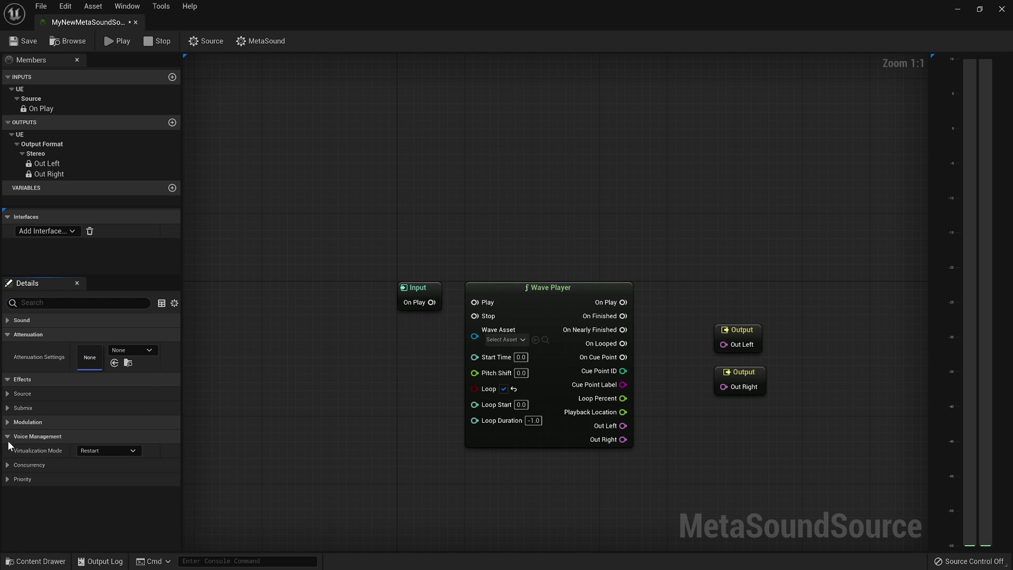
pyautogui.click(134, 450)
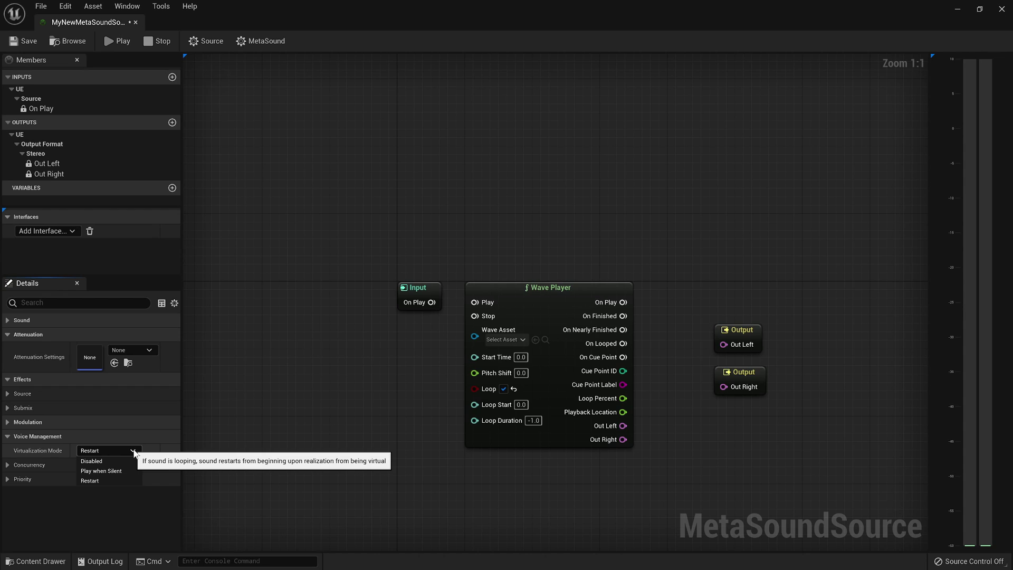
pyautogui.click(133, 450)
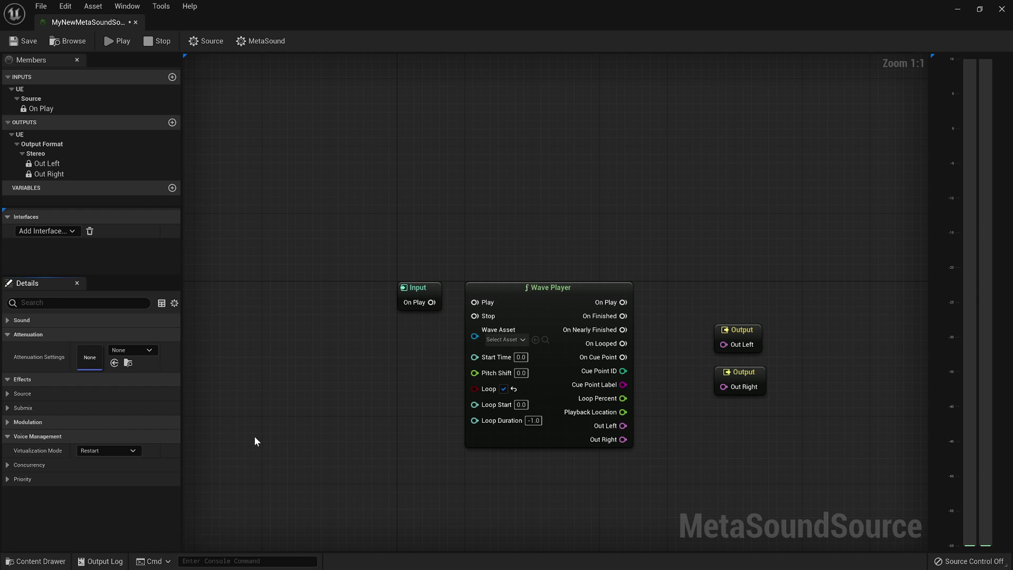
# Add the UE.Source.OneShot interface and connect On Play to the Wave Player's Play input
pyautogui.click(69, 231)
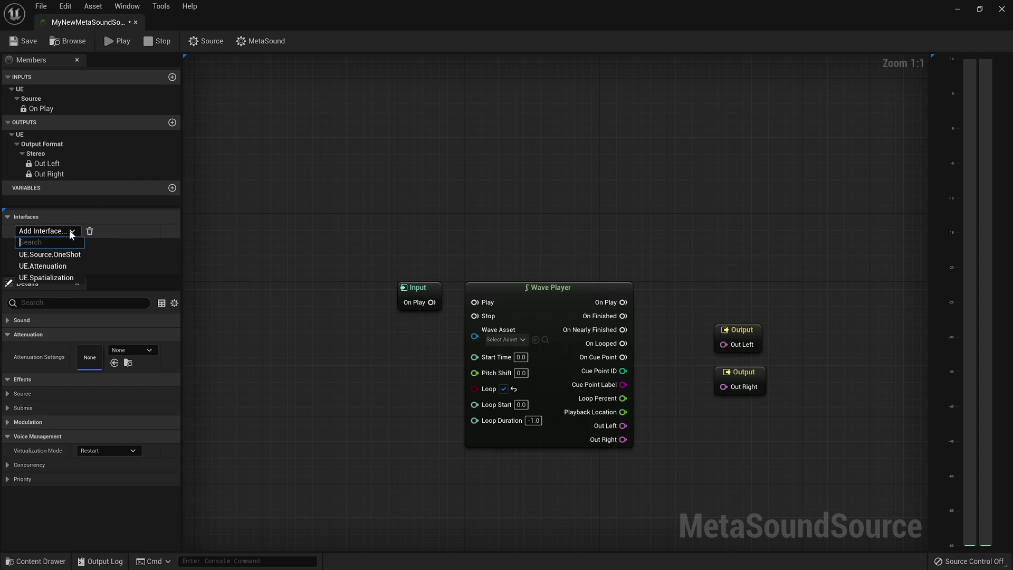
pyautogui.click(51, 254)
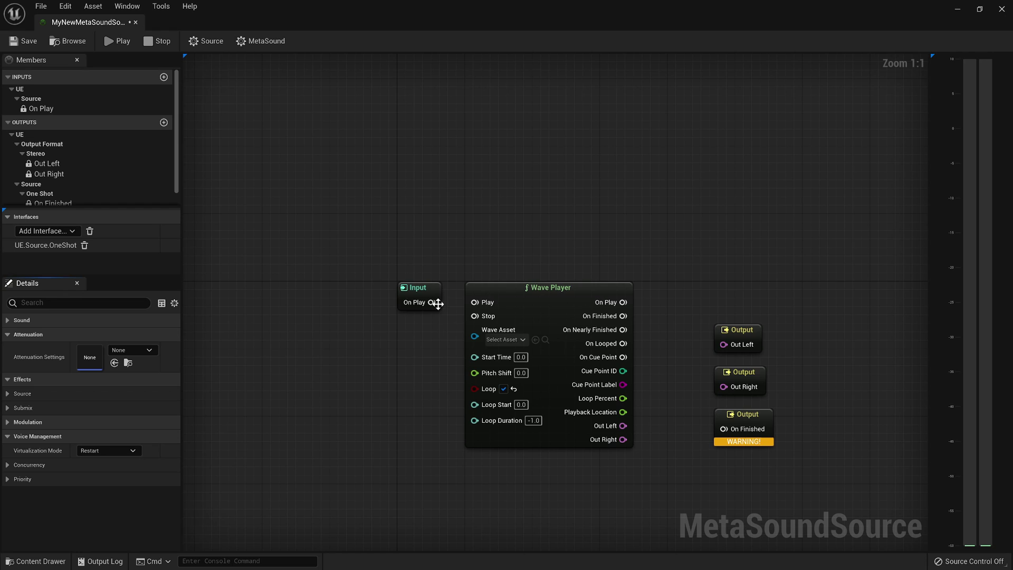
pyautogui.moveTo(431, 302); pyautogui.dragTo(474, 302)
pyautogui.moveTo(623, 316)
pyautogui.mouseDown()
pyautogui.moveTo(727, 414)
pyautogui.moveTo(723, 421)
pyautogui.moveTo(736, 417)
pyautogui.moveTo(671, 380)
pyautogui.moveTo(665, 319)
pyautogui.moveTo(623, 315)
pyautogui.mouseUp()
pyautogui.press('Escape')
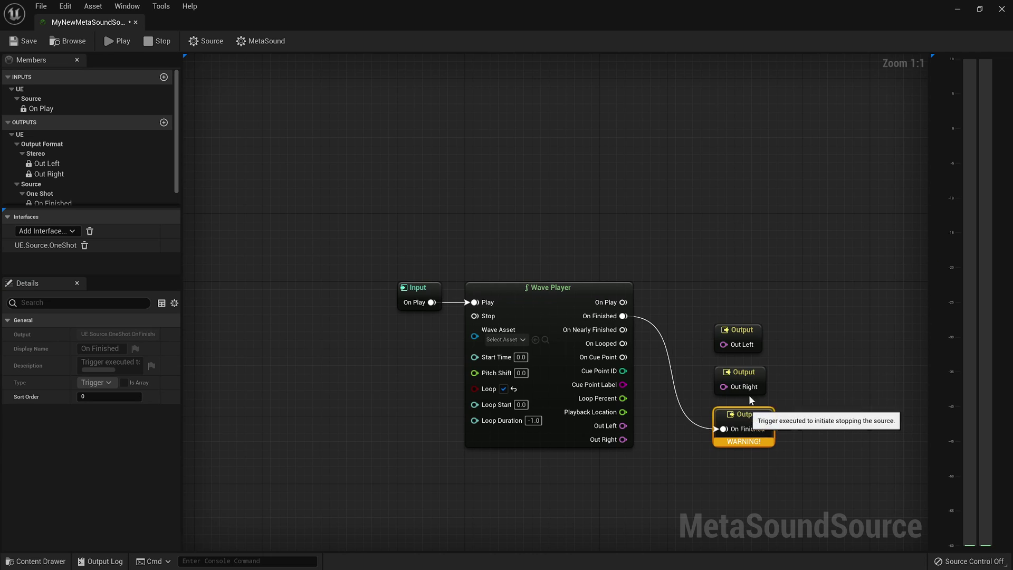
# Connect the Wave Player's On Finished, Out Left and Out Right to their matching outputs
pyautogui.moveTo(744, 414); pyautogui.dragTo(740, 281)
pyautogui.moveTo(623, 426); pyautogui.dragTo(723, 345)
pyautogui.moveTo(623, 439); pyautogui.dragTo(723, 387)
pyautogui.click(366, 386)
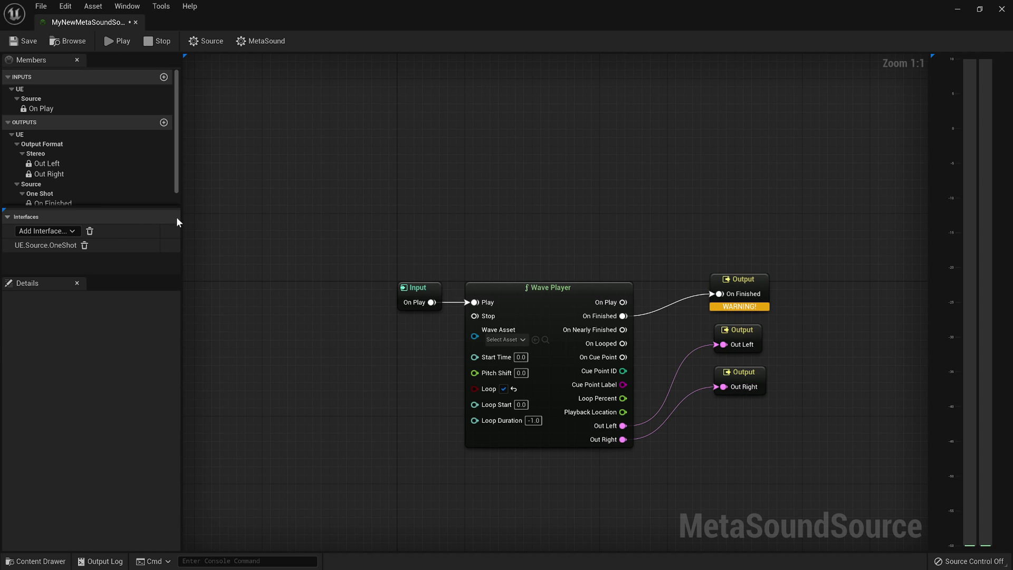
pyautogui.click(224, 37)
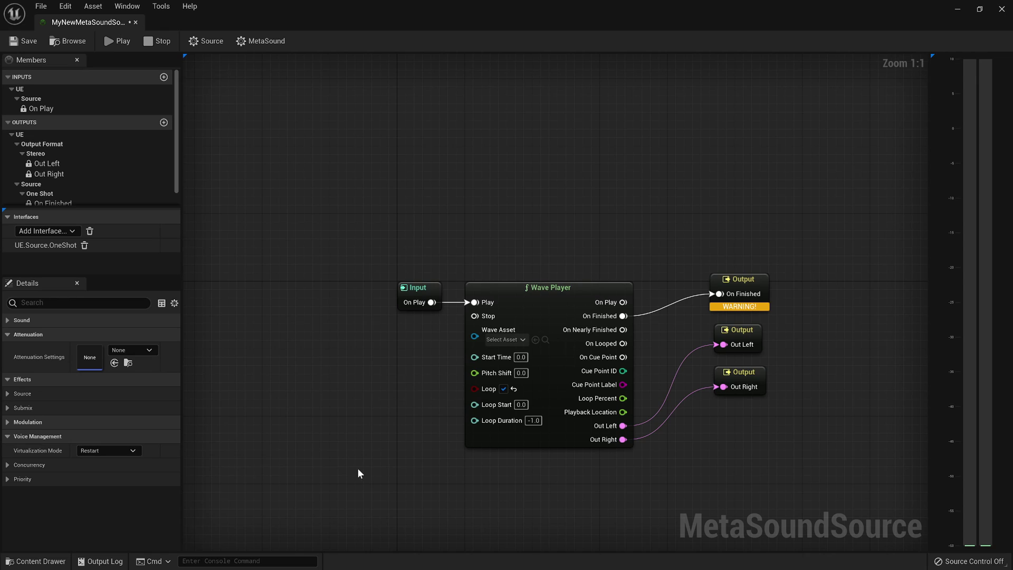
pyautogui.click(132, 450)
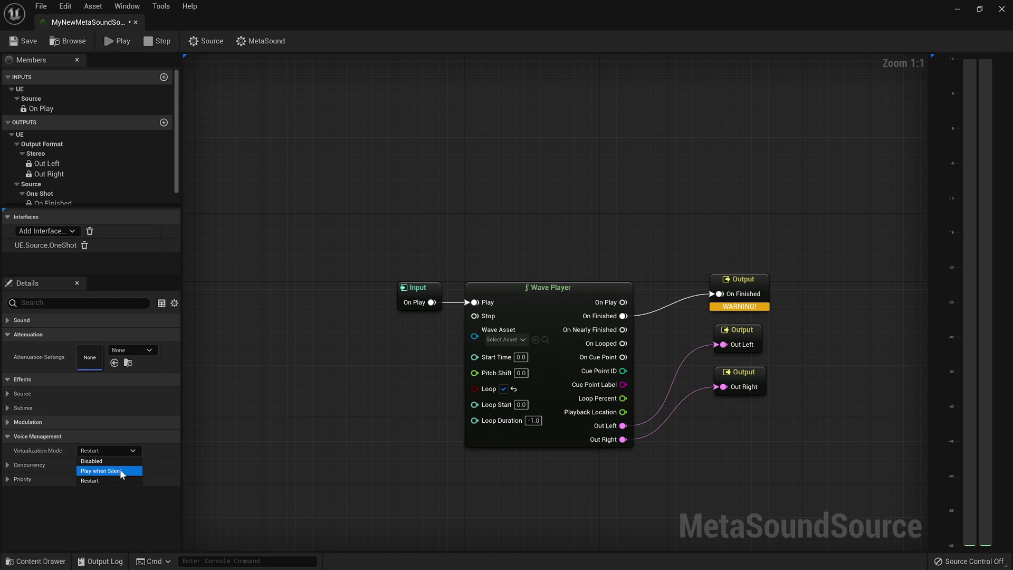
pyautogui.click(117, 470)
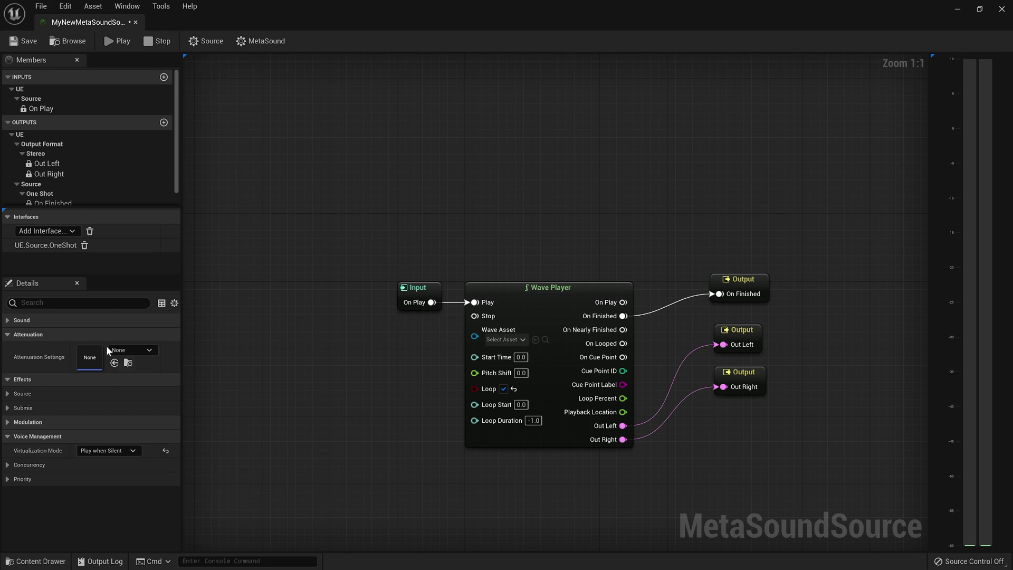
pyautogui.click(124, 450)
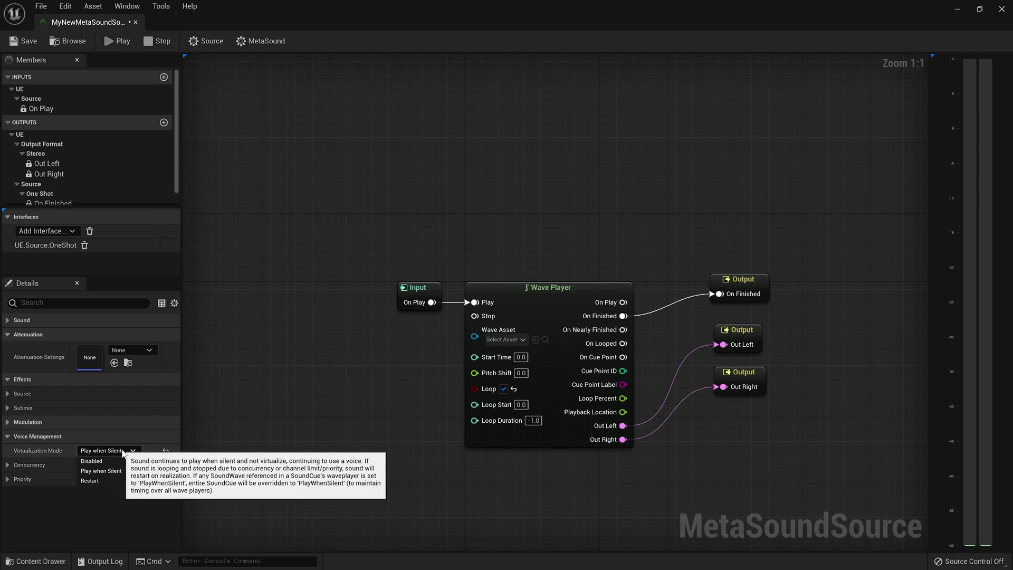
pyautogui.click(100, 480)
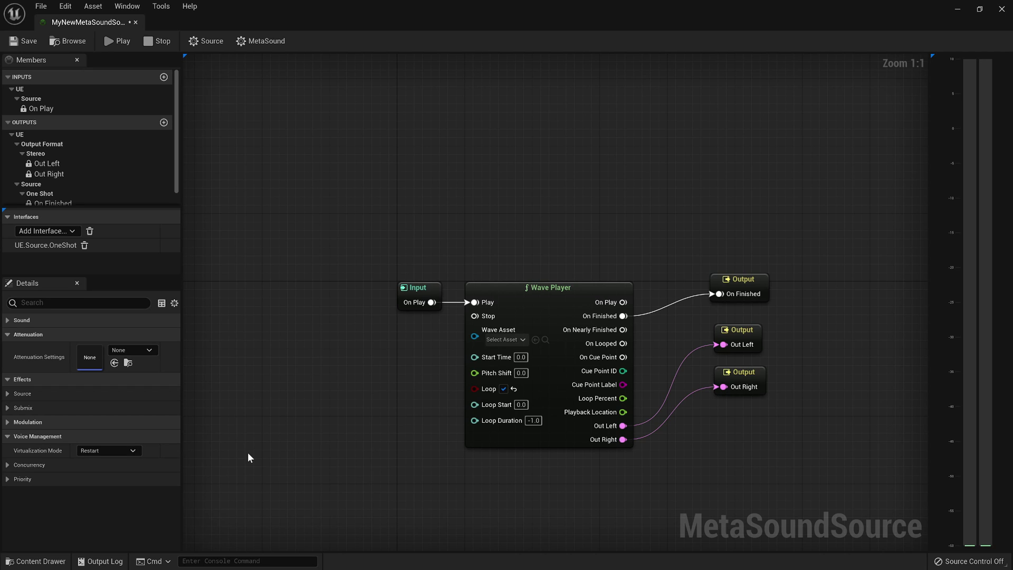
# Remove the OneShot interface and move the Out Left and Out Right output nodes lower
pyautogui.moveTo(705, 262); pyautogui.dragTo(798, 303)
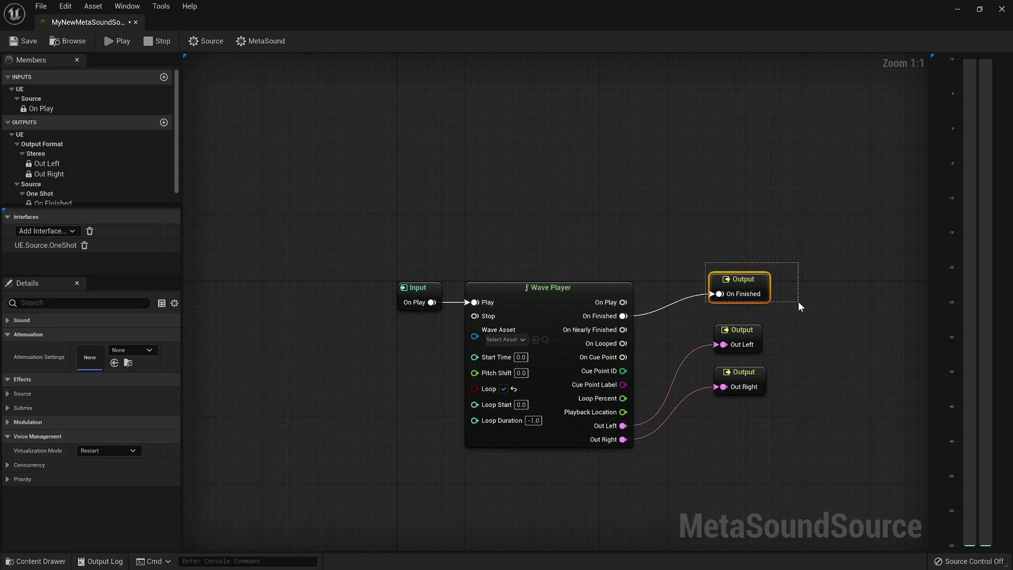
pyautogui.click(85, 244)
pyautogui.moveTo(711, 308); pyautogui.dragTo(757, 426)
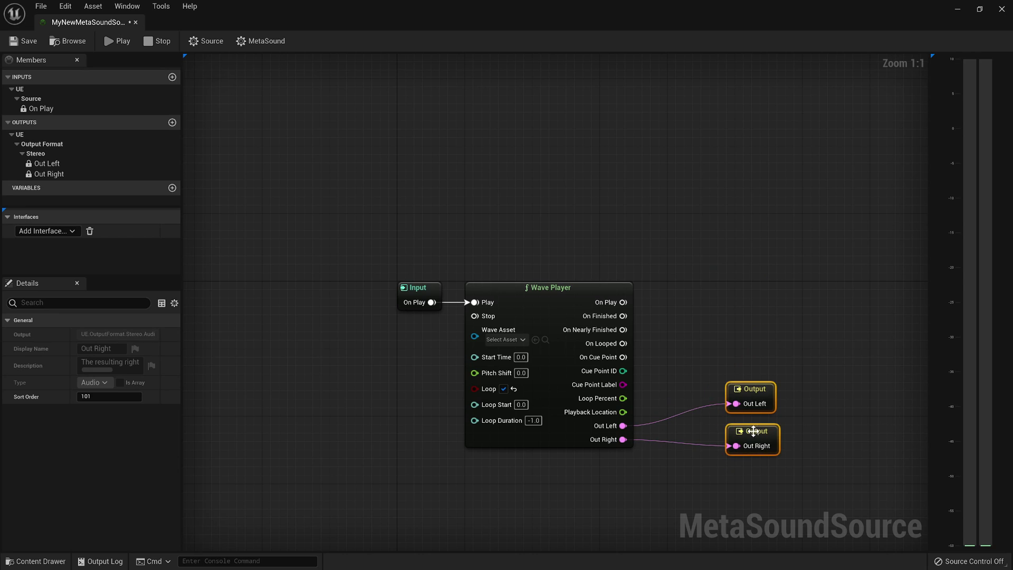
pyautogui.click(599, 508)
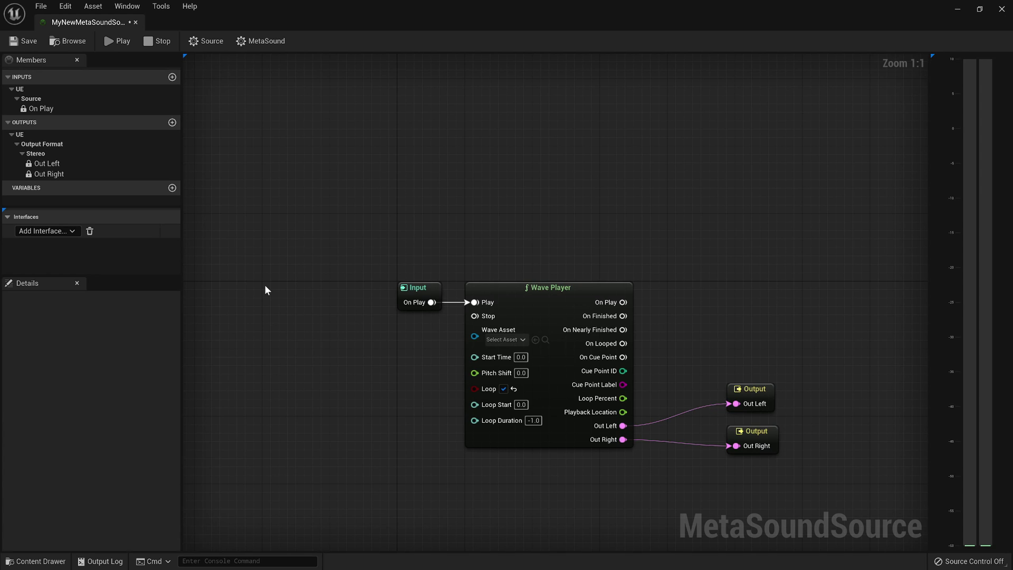
# Change the source's Virtualization Mode from Restart to Disabled under Voice Management
pyautogui.click(210, 41)
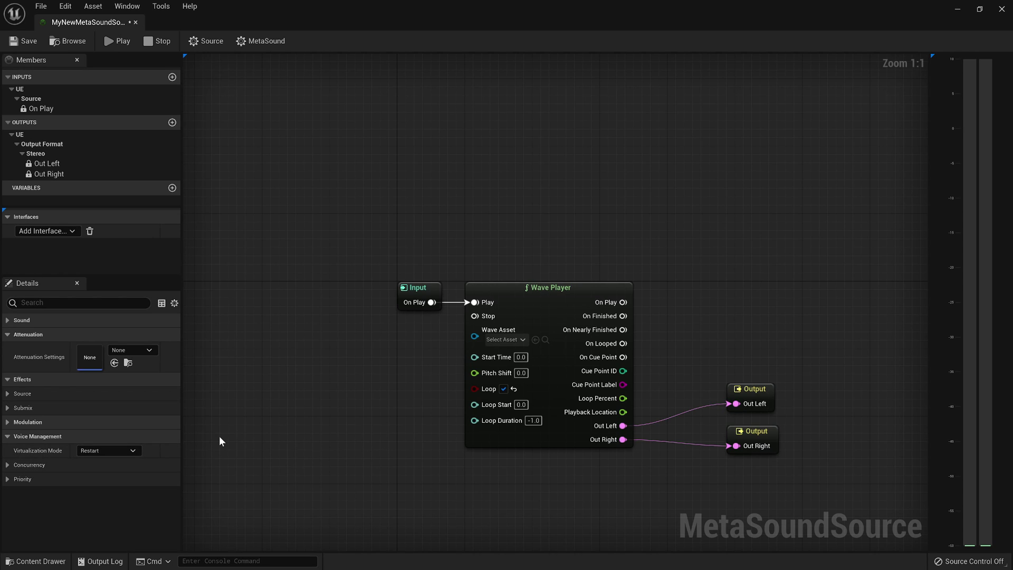
pyautogui.click(99, 451)
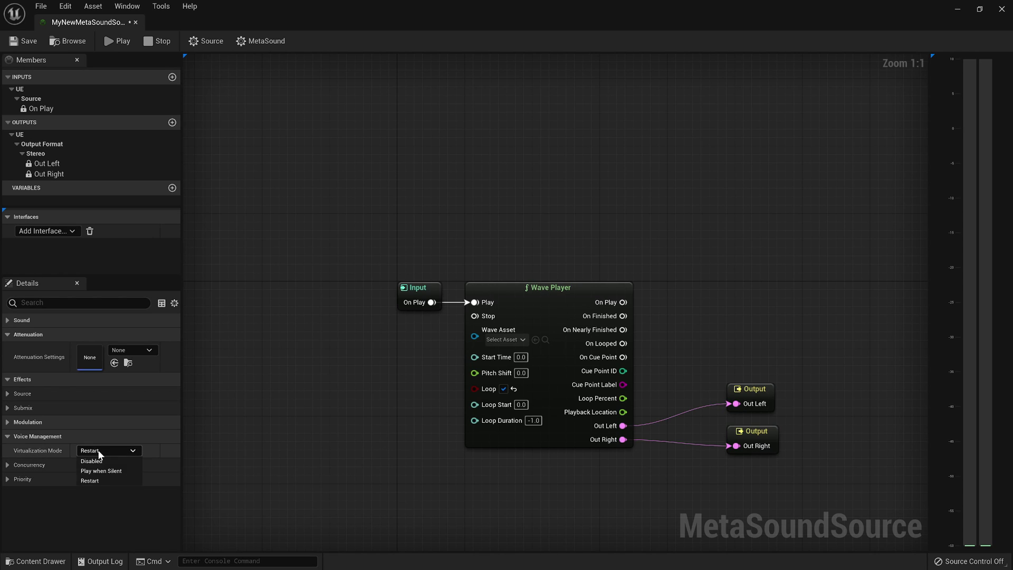
pyautogui.click(95, 460)
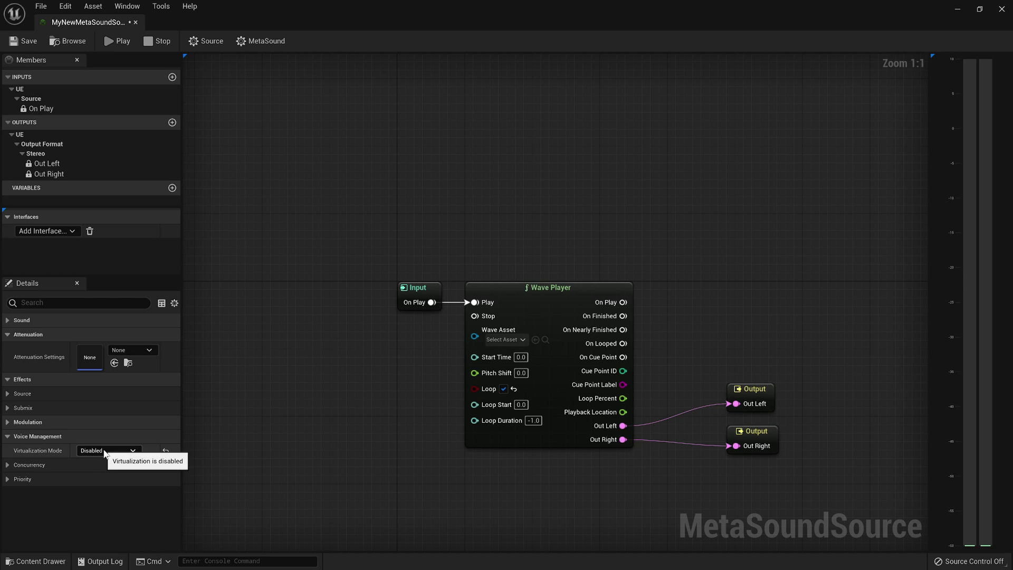
pyautogui.click(104, 451)
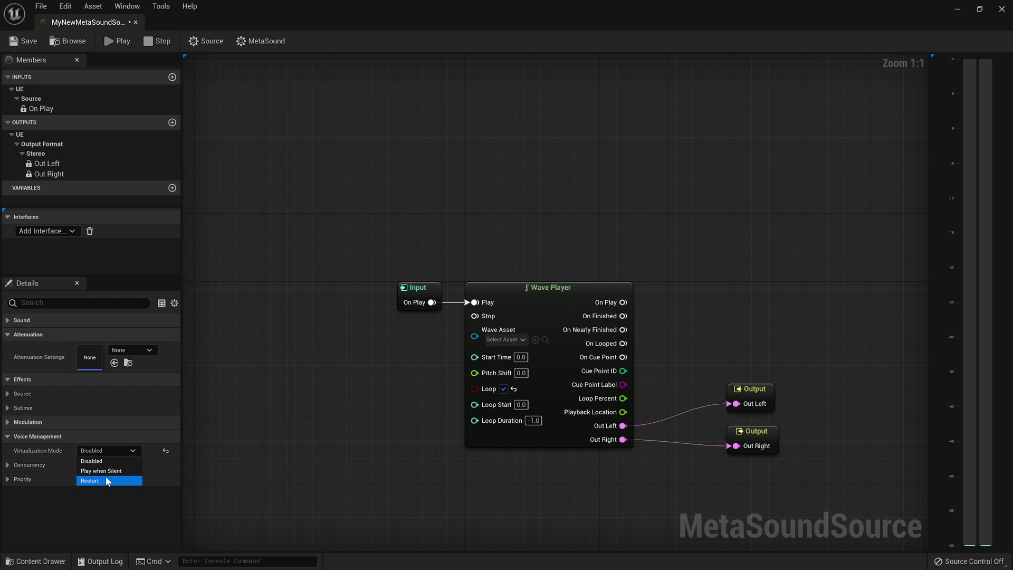
# Set Virtualization Mode to Restart and expand the Concurrency and Priority categories in Details
pyautogui.click(107, 478)
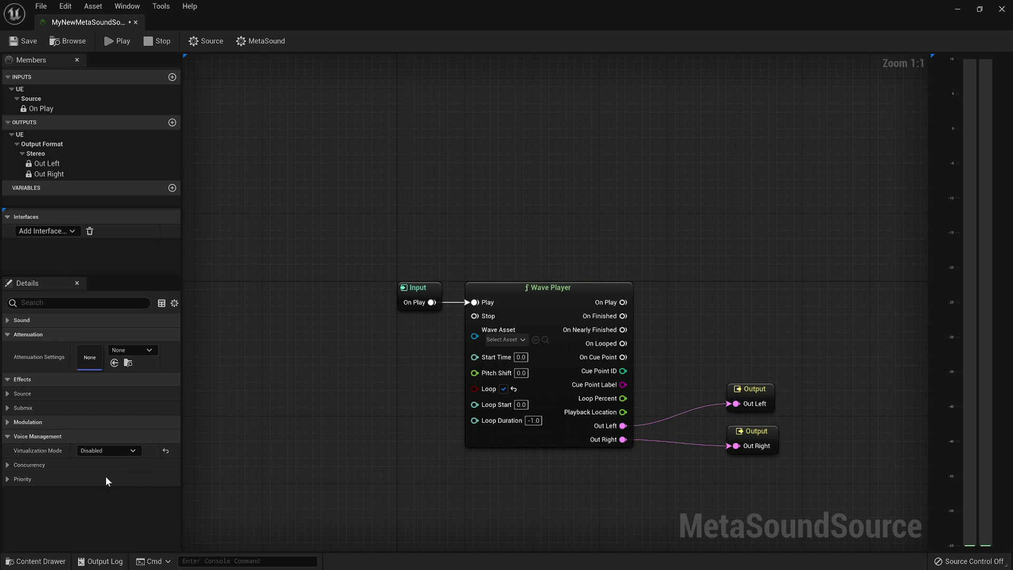
pyautogui.click(7, 465)
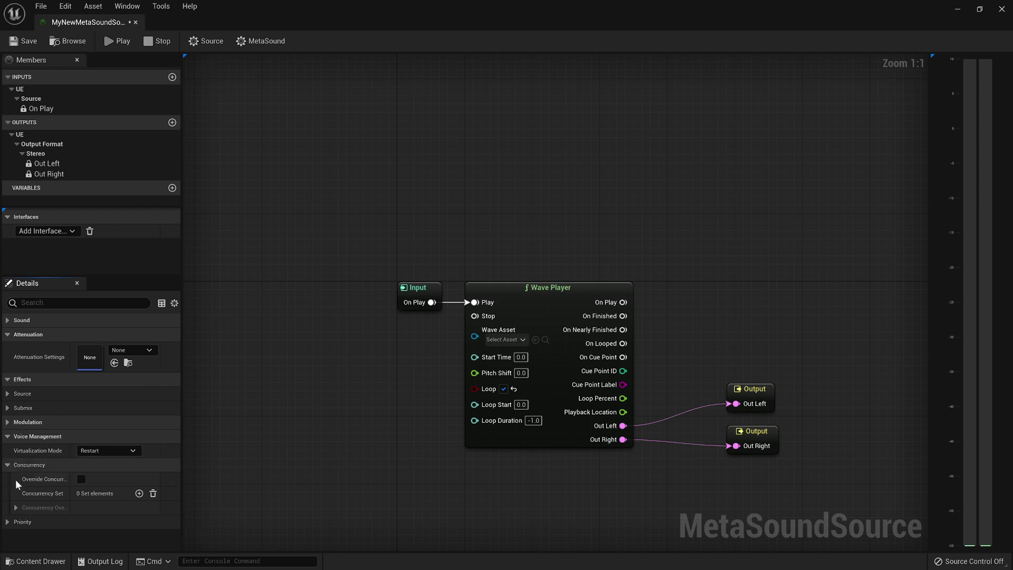
pyautogui.click(7, 522)
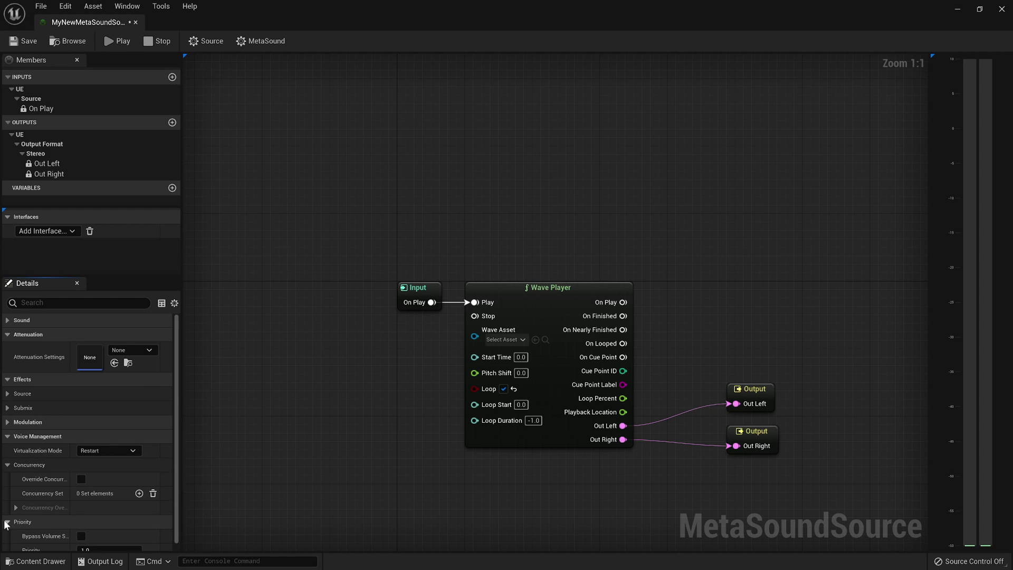
pyautogui.scroll(-1, 7, 525)
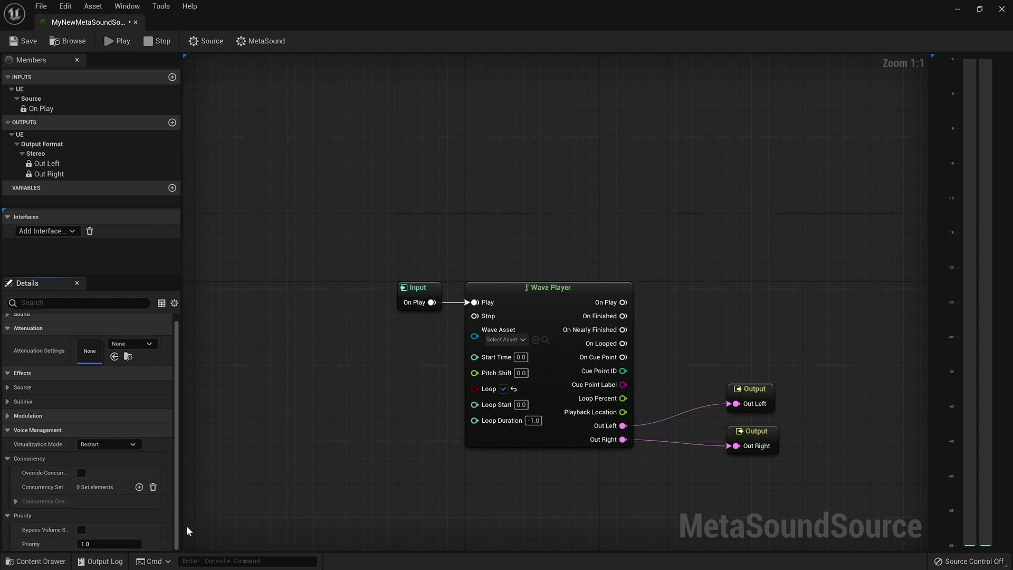
pyautogui.moveTo(182, 530); pyautogui.dragTo(230, 528)
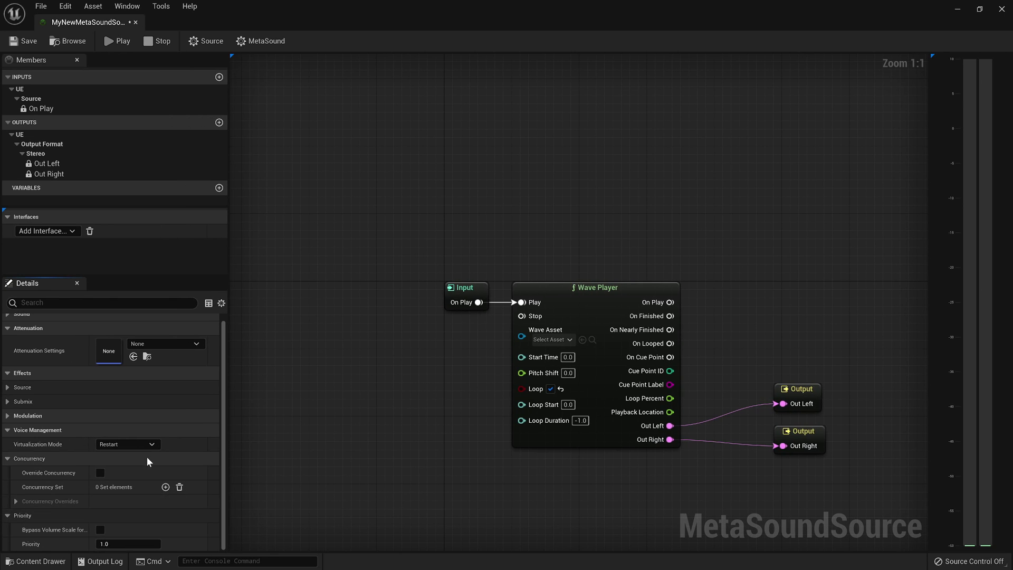
# Choose Play when Silent as the Virtualization Mode
pyautogui.click(143, 446)
pyautogui.click(127, 466)
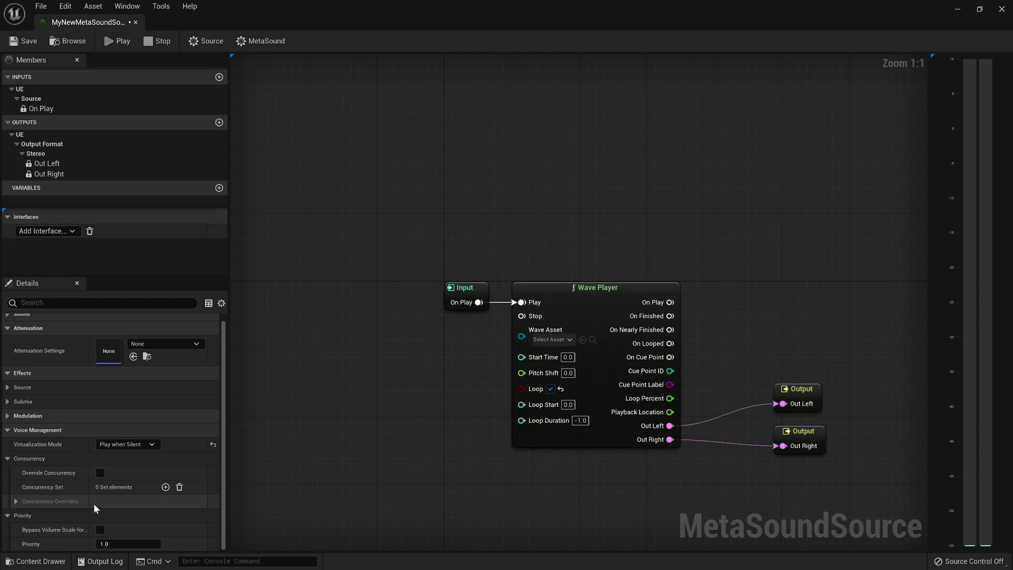
pyautogui.moveTo(111, 543)
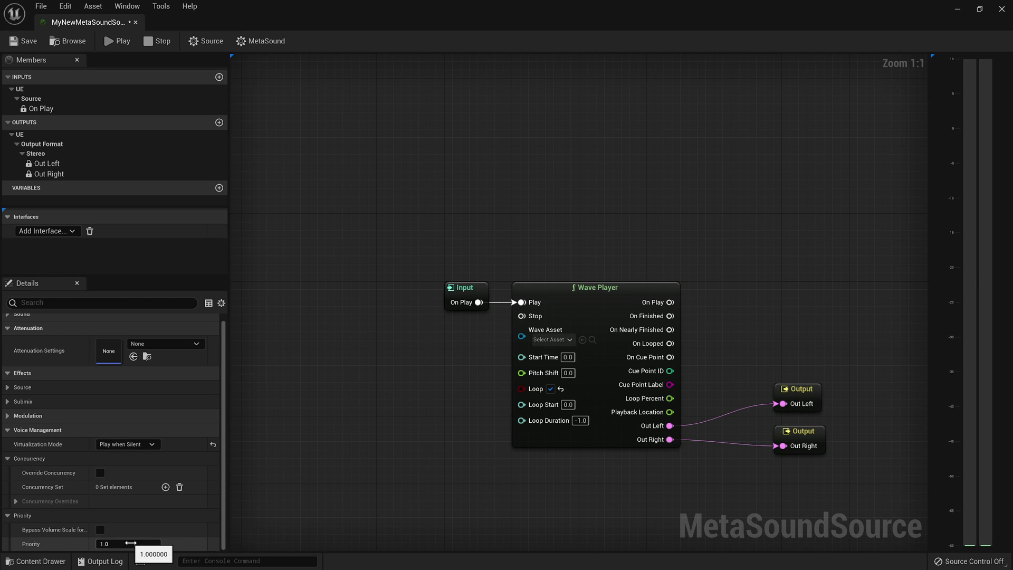
# Set Priority to 100 and enable Bypass Volume Scale for Priority
pyautogui.moveTo(30, 544)
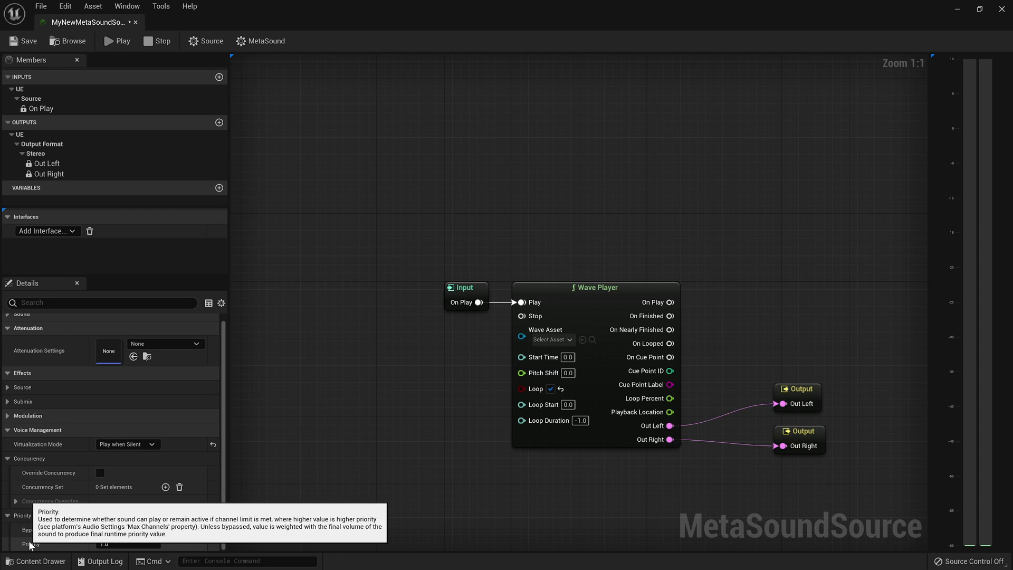
pyautogui.click(128, 543)
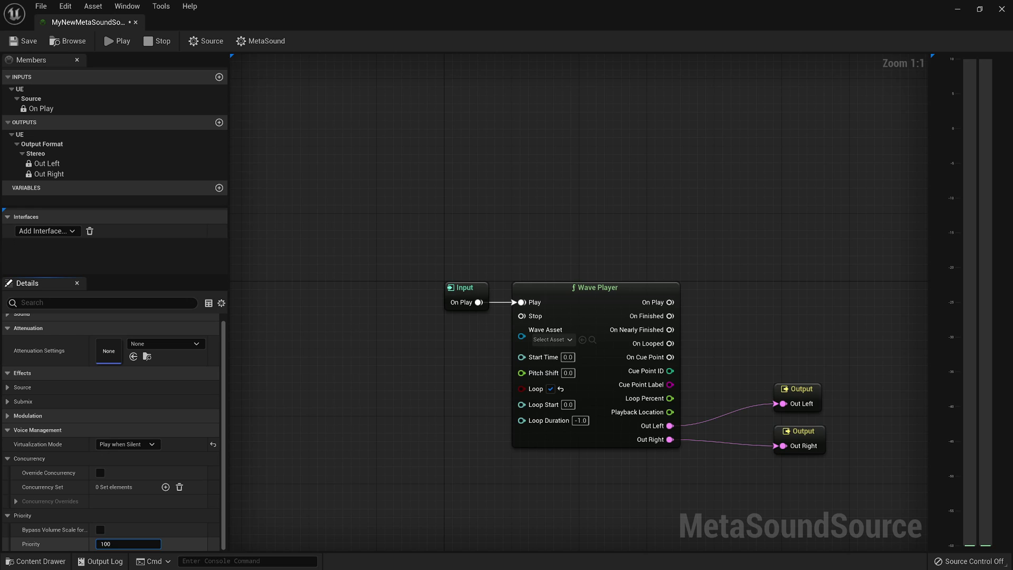
pyautogui.press('Return')
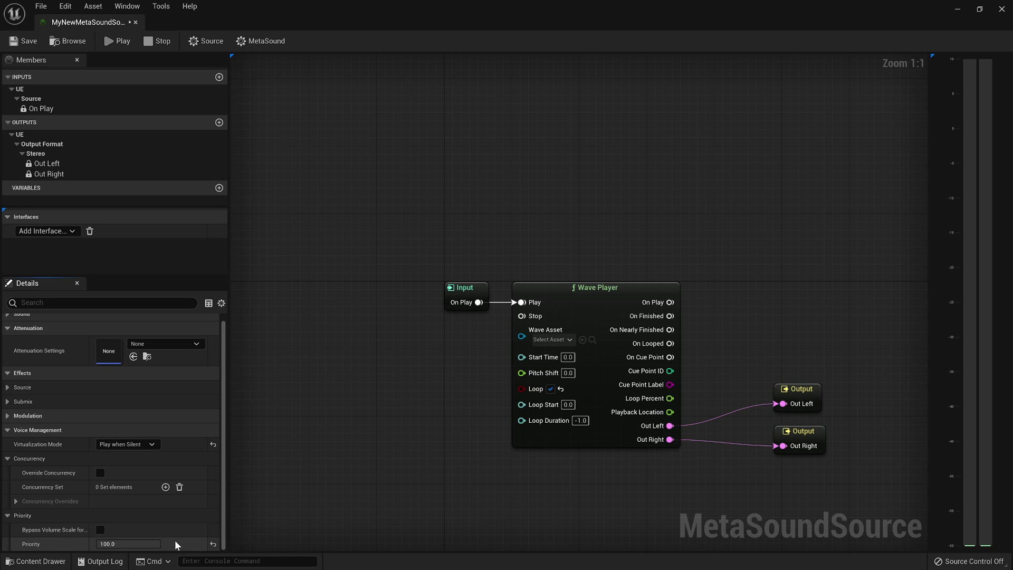
pyautogui.moveTo(42, 530)
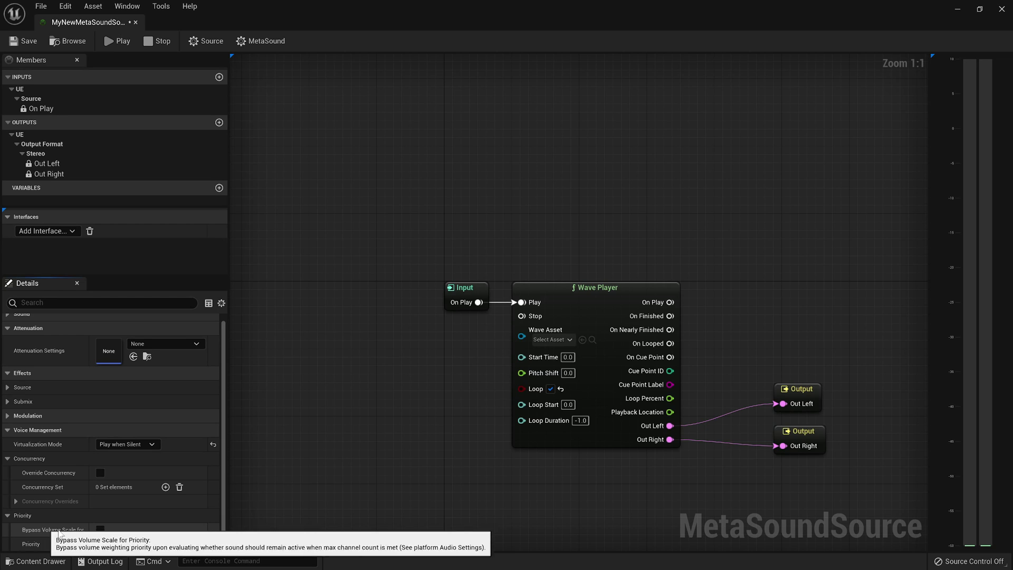
pyautogui.click(100, 529)
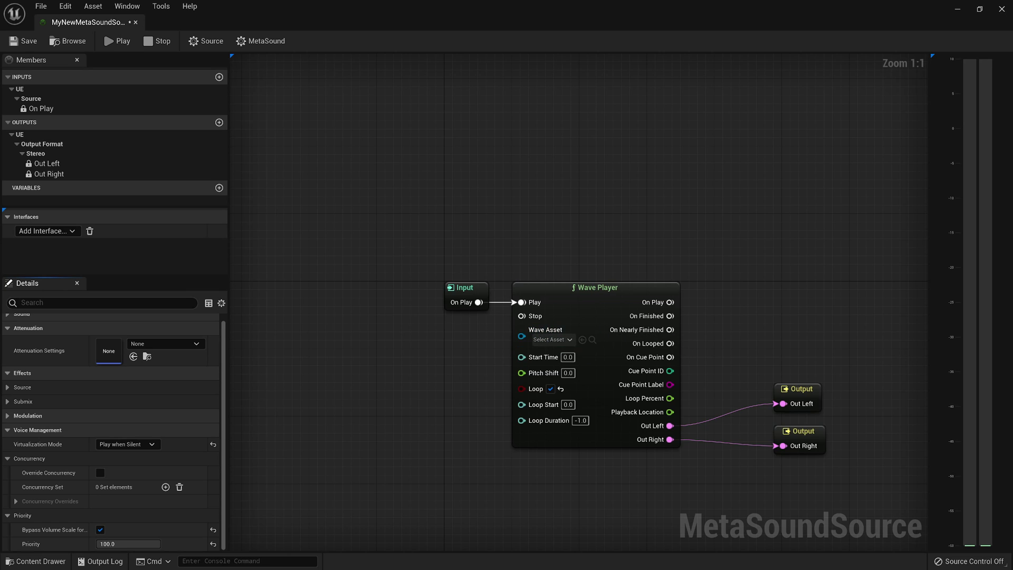
# Assign M4_Shot from the Content Browser as the Wave Player's Wave Asset
pyautogui.moveTo(332, 8); pyautogui.dragTo(693, 26)
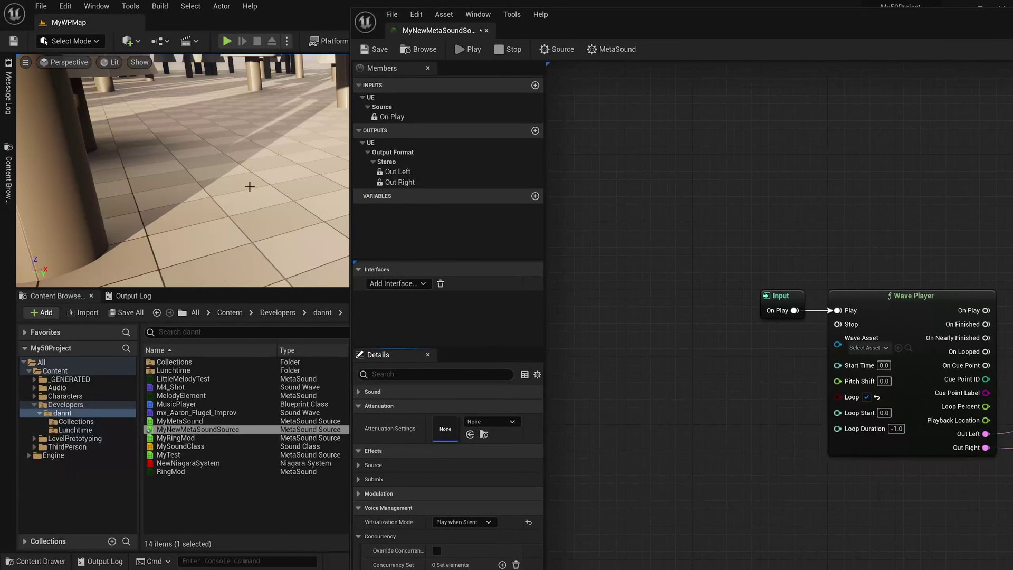
pyautogui.click(170, 386)
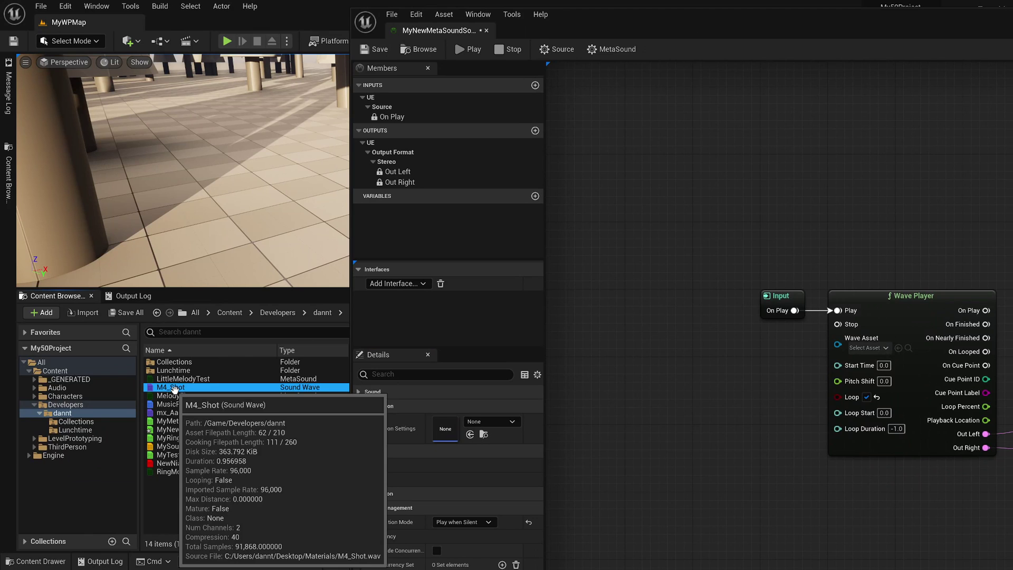
pyautogui.click(898, 347)
pyautogui.moveTo(760, 28); pyautogui.dragTo(459, 1)
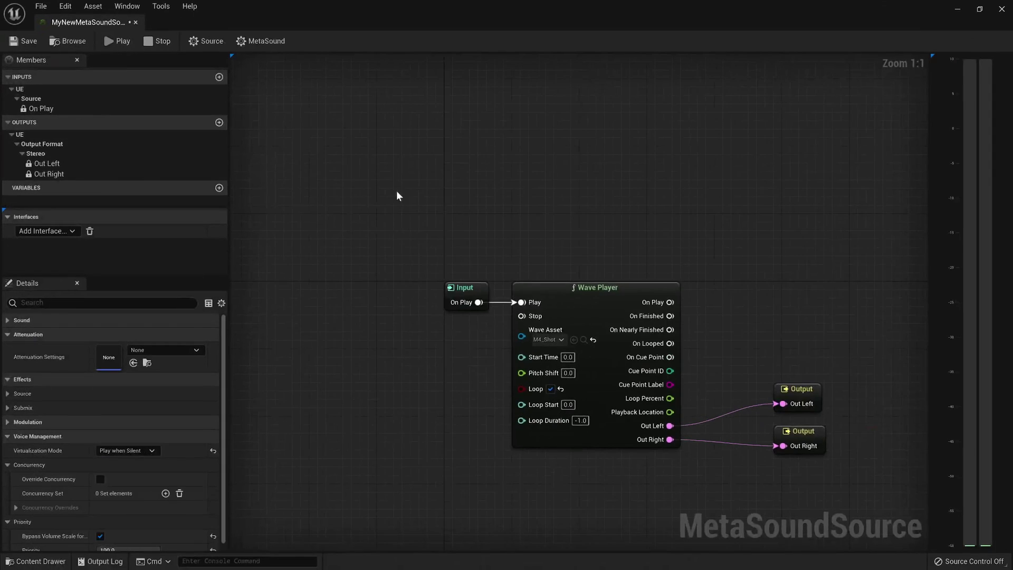
# Add the UE.Source.OneShot interface and wire Wave Player On Finished to the On Finished output
pyautogui.click(77, 230)
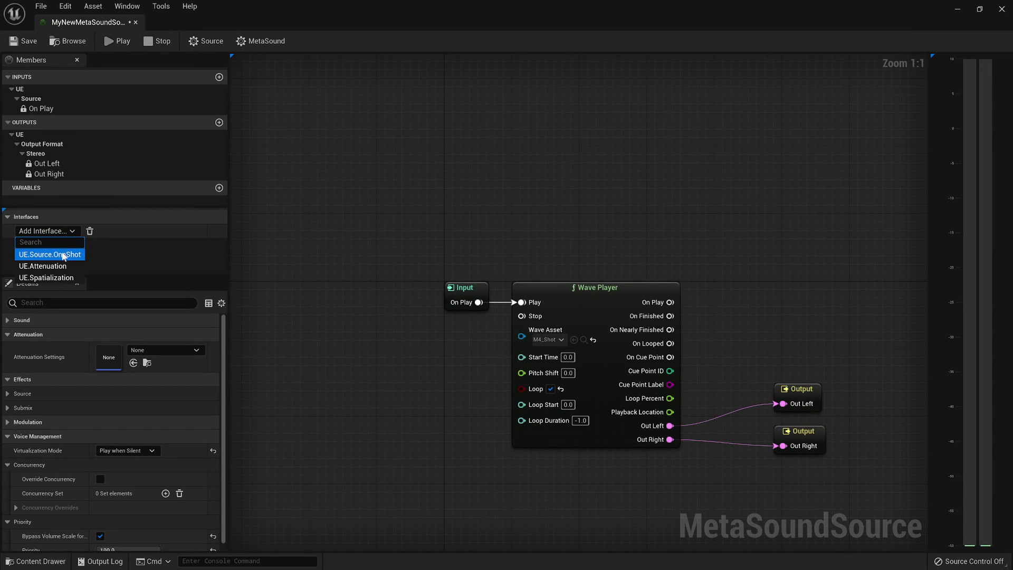
pyautogui.click(62, 255)
pyautogui.moveTo(780, 476); pyautogui.dragTo(782, 340)
pyautogui.moveTo(670, 315); pyautogui.dragTo(802, 352)
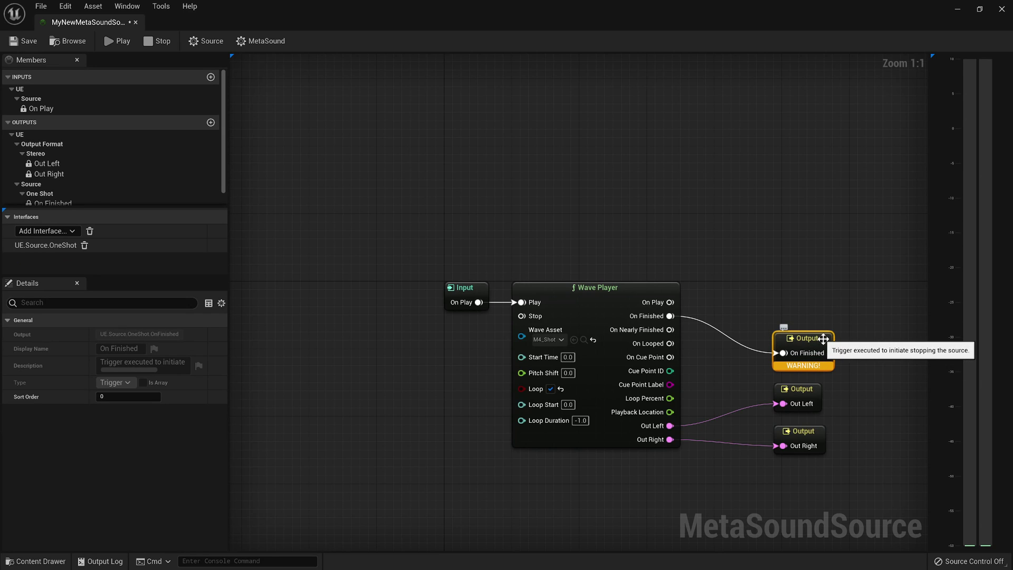
pyautogui.click(766, 255)
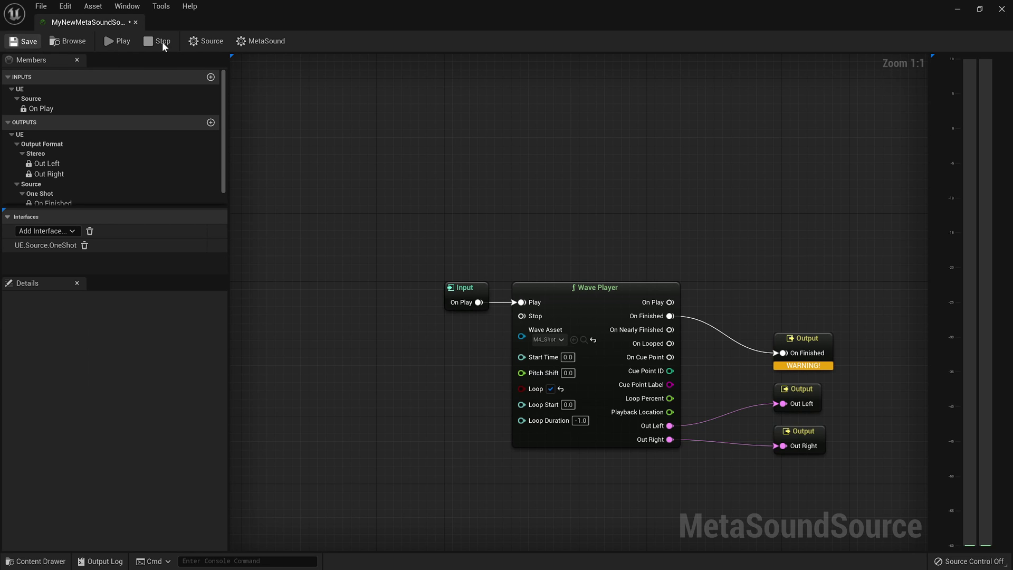
pyautogui.moveTo(372, 17); pyautogui.dragTo(671, 22)
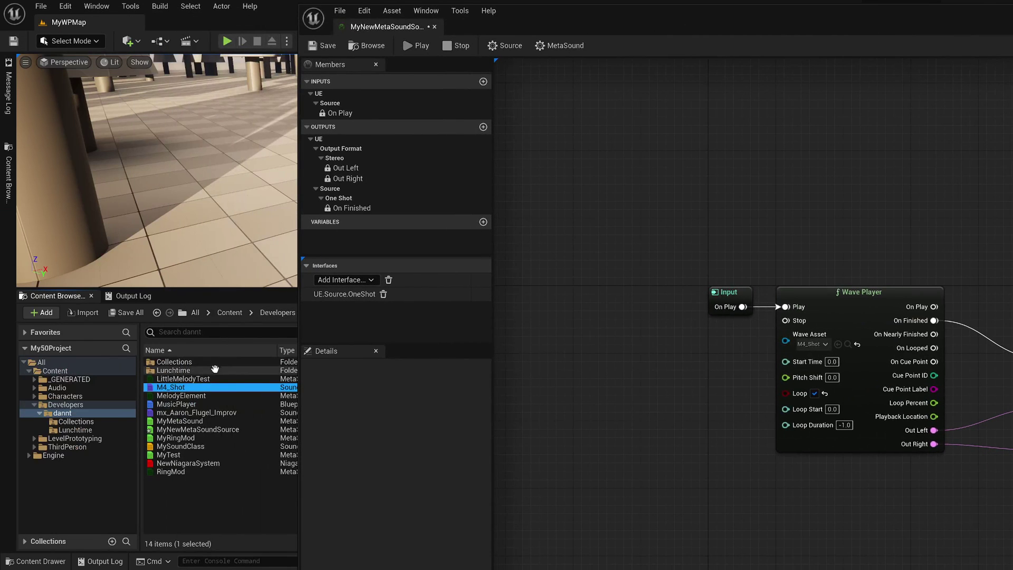
# Open M4_Shot, confirm its compression type is Bink Audio, then return to the MetaSound graph
pyautogui.doubleClick(187, 387)
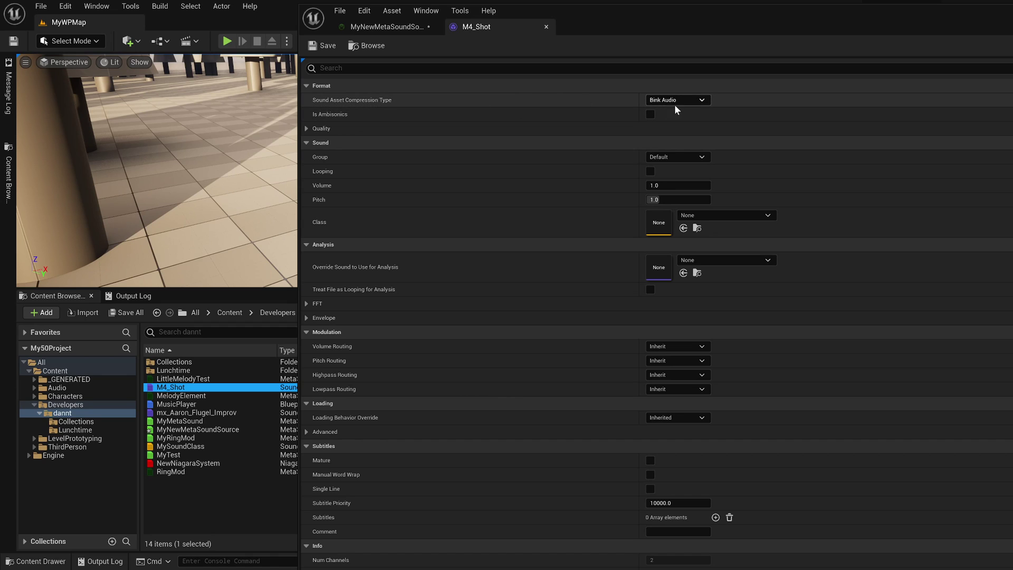
pyautogui.click(707, 100)
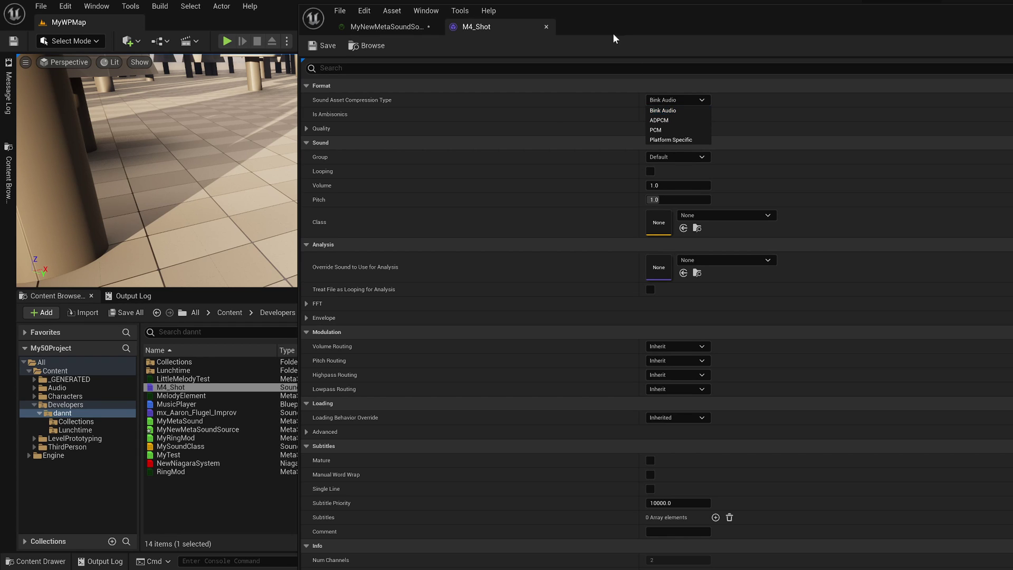
pyautogui.click(417, 27)
# Add a Random (Time) node on Wave Player's Start Time, with On Next triggering Play
pyautogui.moveTo(716, 190); pyautogui.dragTo(594, 174, button='right')
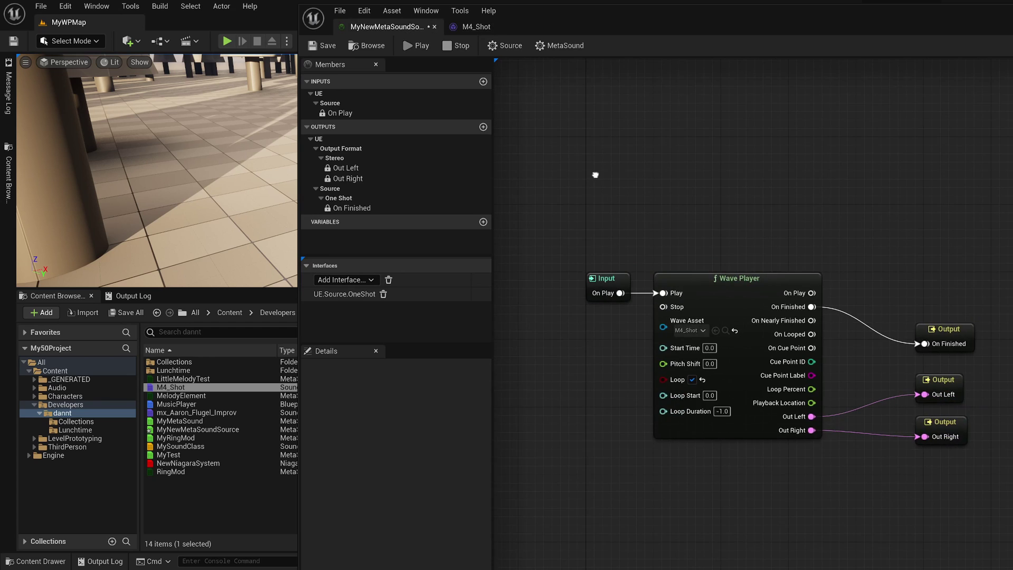
pyautogui.moveTo(622, 359); pyautogui.dragTo(737, 316, button='right')
pyautogui.moveTo(748, 309); pyautogui.dragTo(653, 325)
pyautogui.write('random')
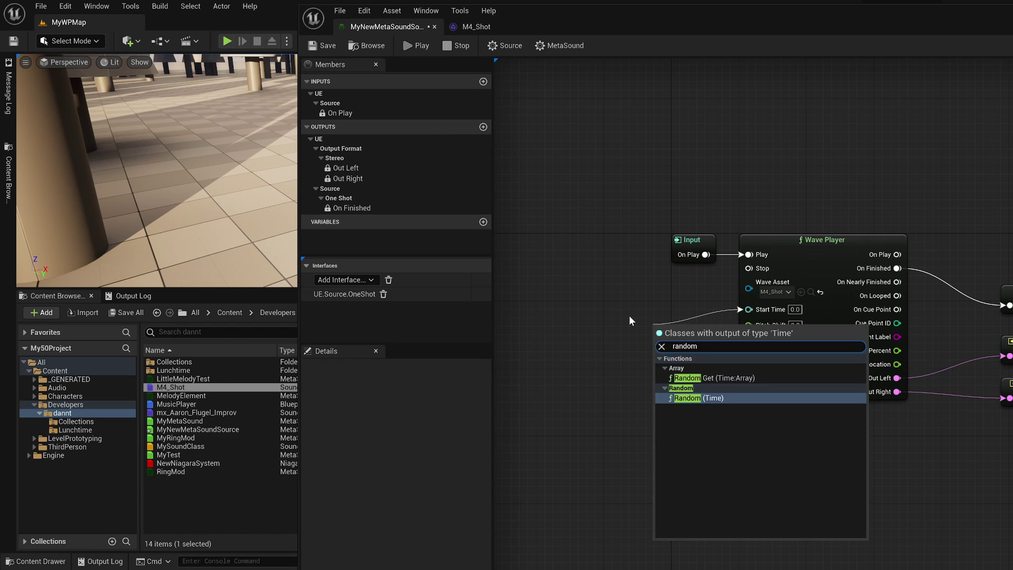
pyautogui.press('Return')
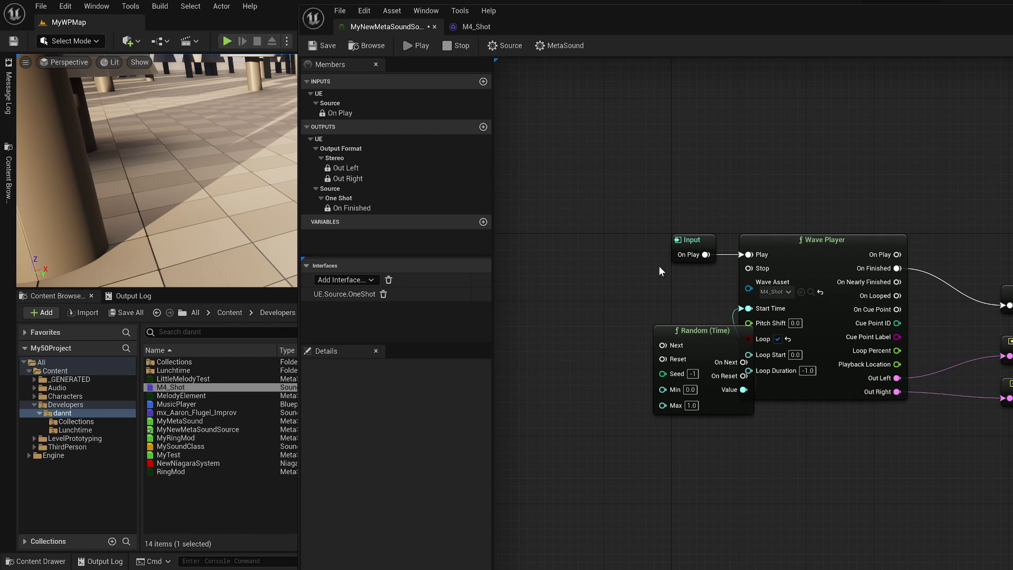
pyautogui.moveTo(698, 255); pyautogui.dragTo(750, 254)
pyautogui.moveTo(648, 289); pyautogui.dragTo(656, 255)
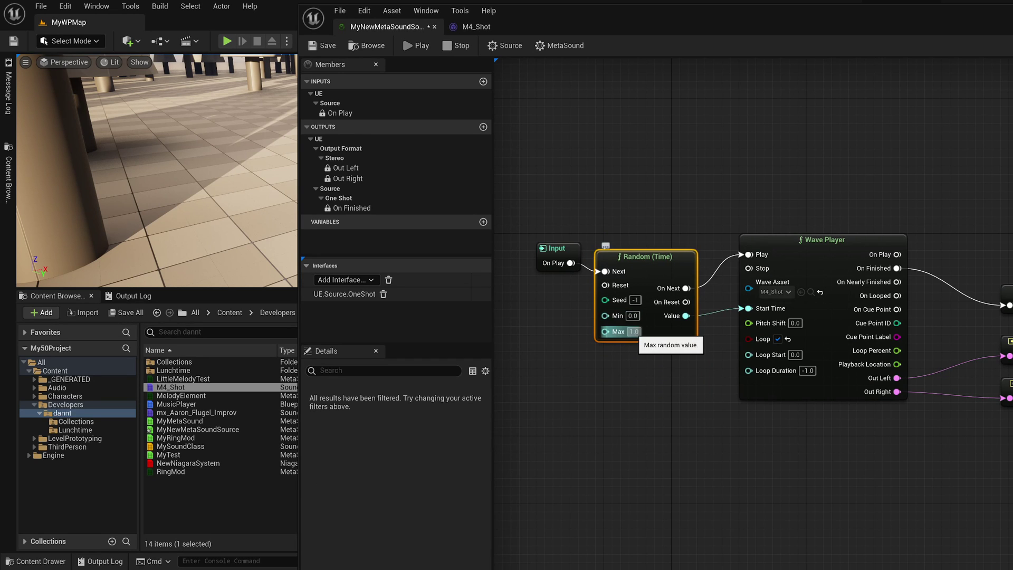
# Set the Random (Time) Max to 0.1 and tidy the graph layout
pyautogui.click(632, 331)
pyautogui.write('0')
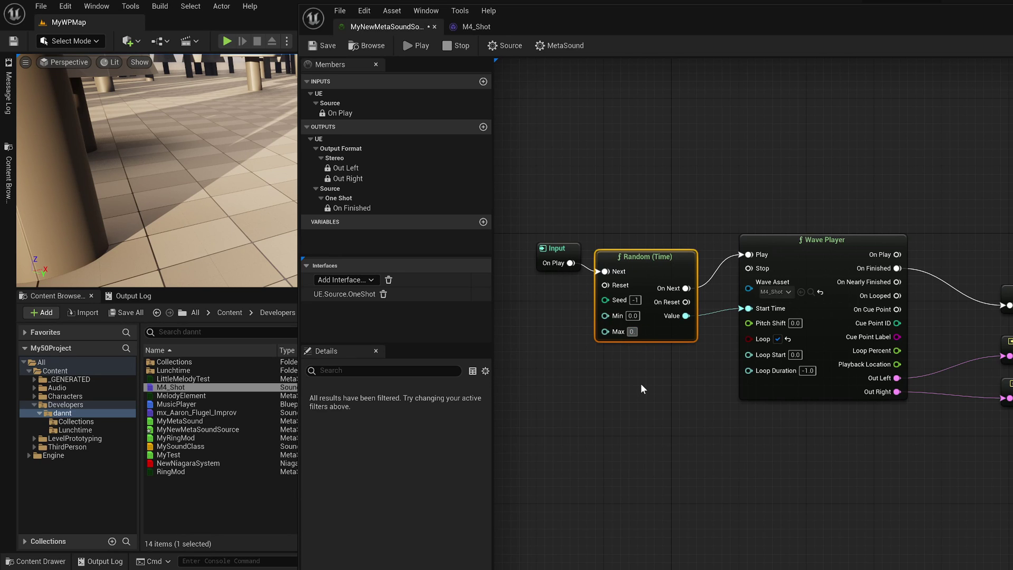
pyautogui.write('.1')
pyautogui.press('Return')
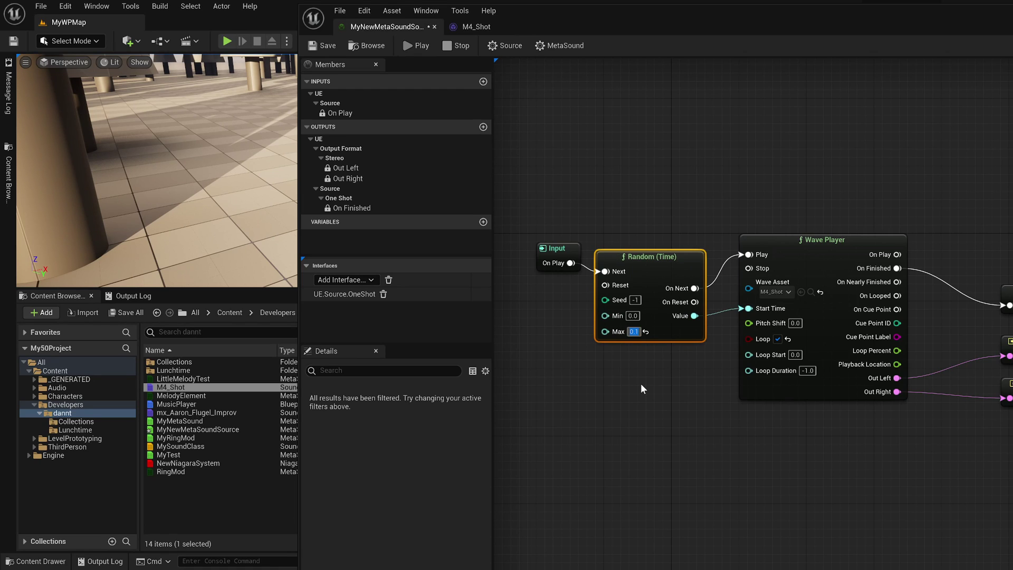
pyautogui.click(640, 383)
pyautogui.moveTo(638, 257); pyautogui.dragTo(637, 247)
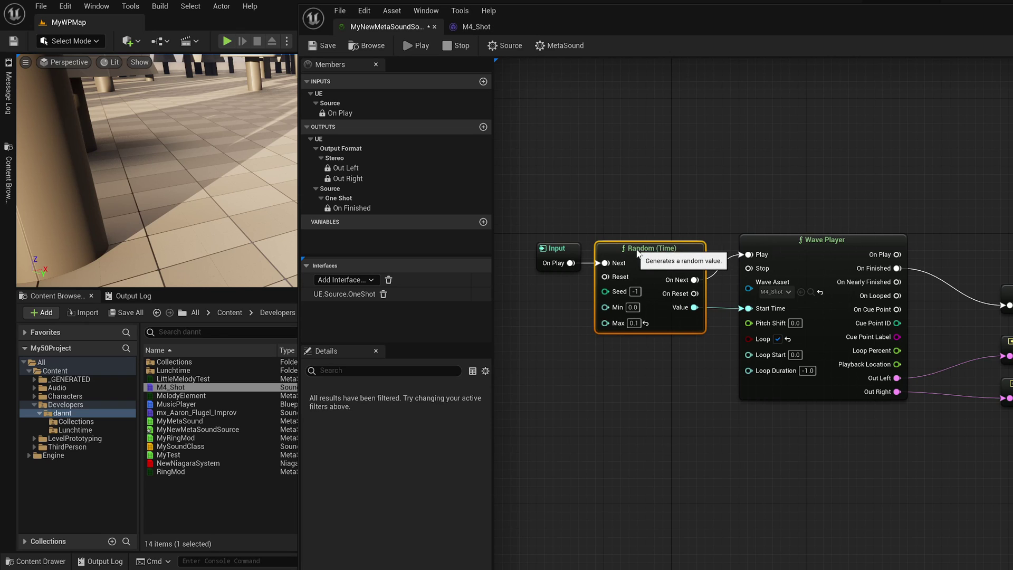
pyautogui.moveTo(561, 236); pyautogui.dragTo(595, 228)
pyautogui.moveTo(584, 390); pyautogui.dragTo(803, 415, button='right')
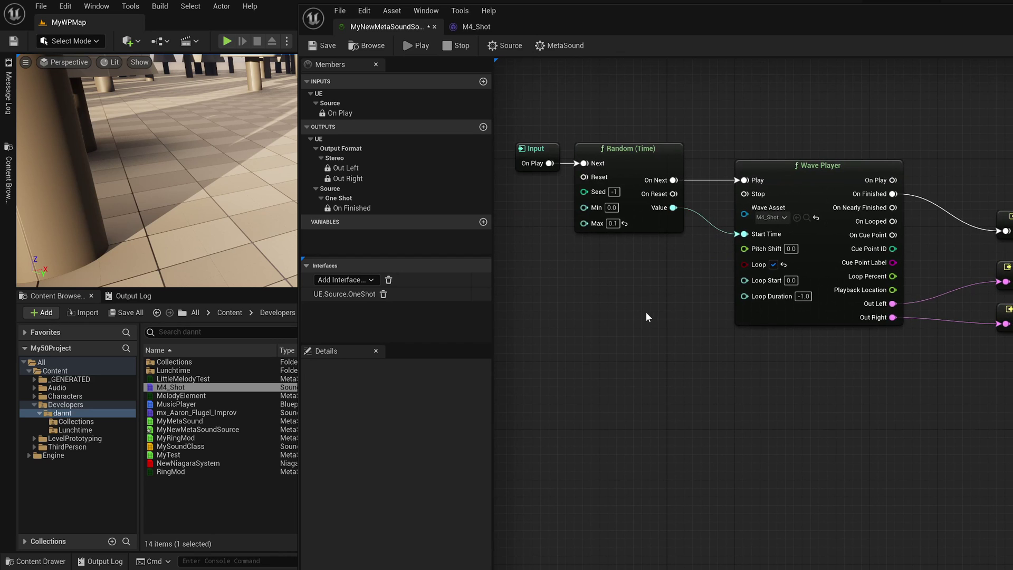
pyautogui.moveTo(647, 318); pyautogui.dragTo(694, 354, button='right')
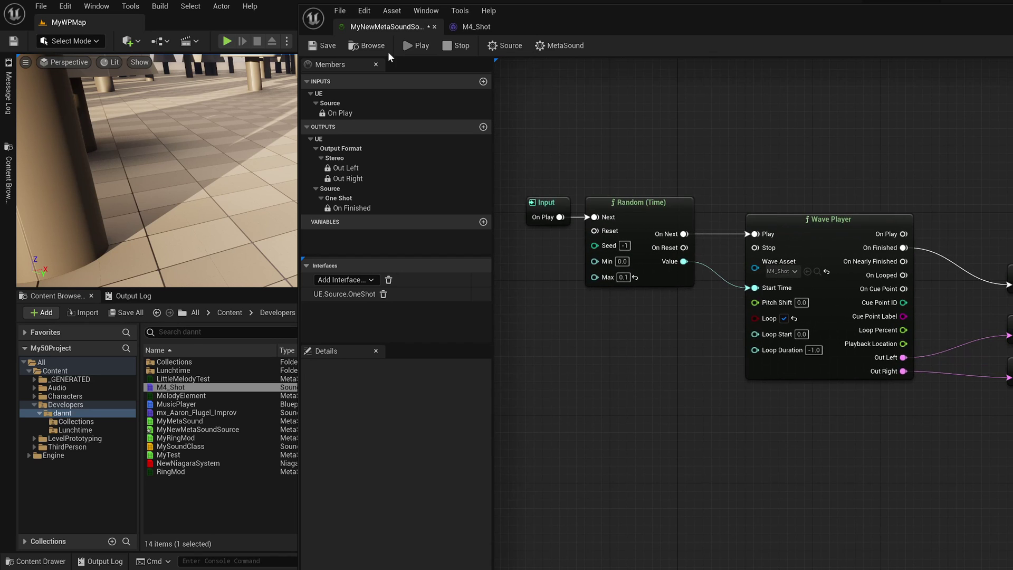
# Audition the MetaSound and lower the Random (Time) Max to 0.05
pyautogui.click(408, 47)
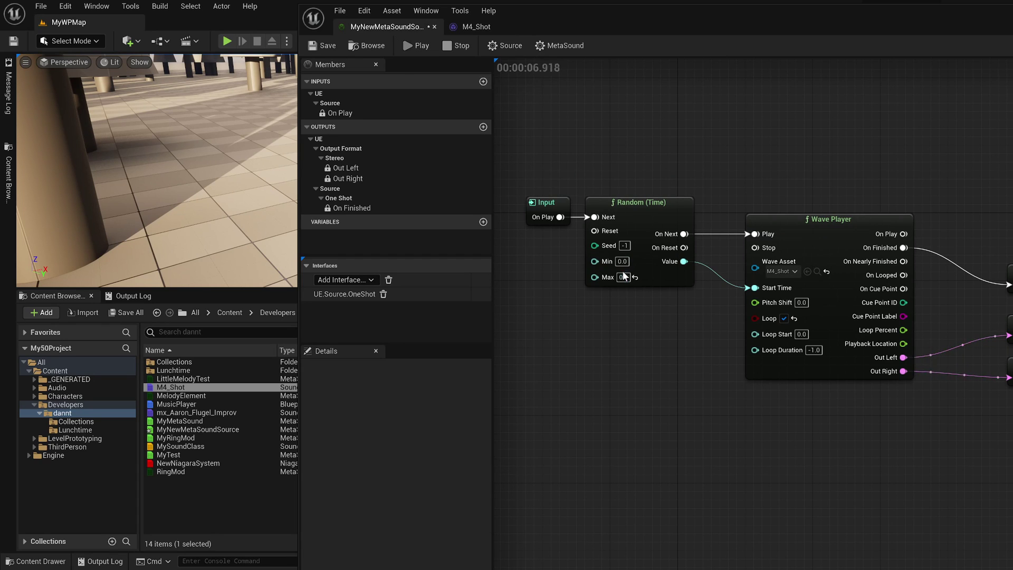
pyautogui.click(623, 277)
pyautogui.write('0.05')
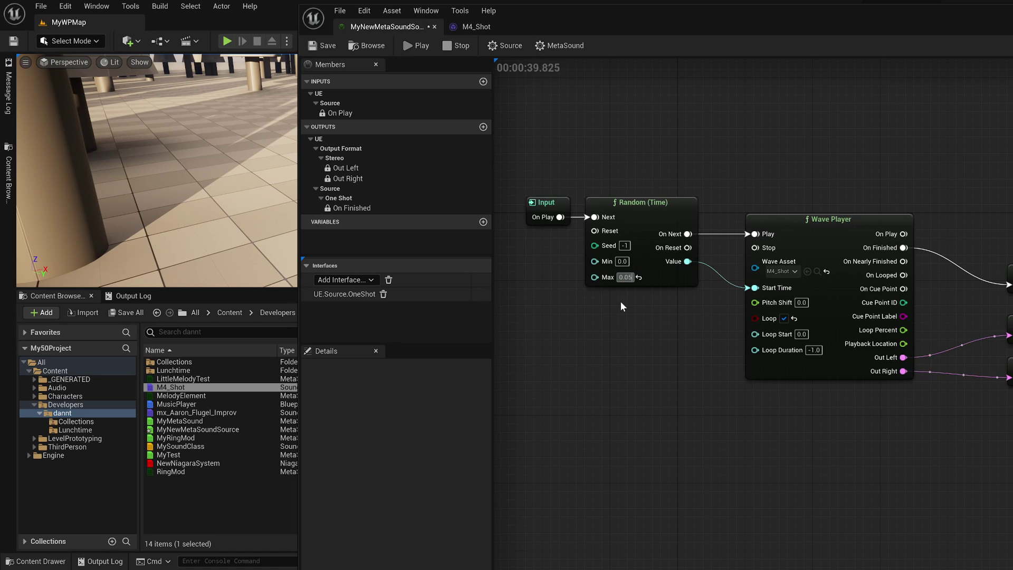
pyautogui.press('Return')
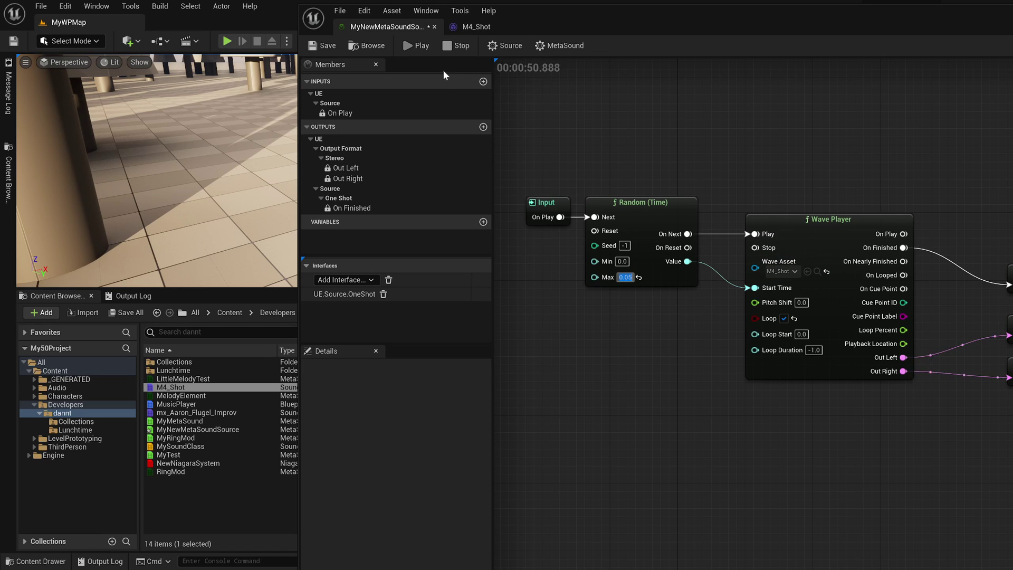
pyautogui.click(457, 45)
# Turn off looping on the Wave Player and play the MetaSound again
pyautogui.click(784, 318)
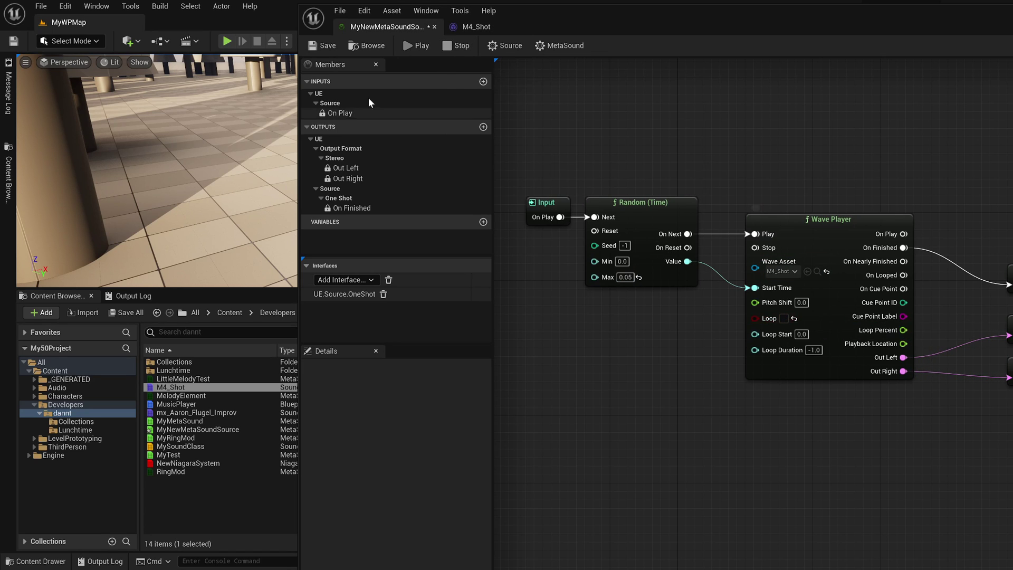
pyautogui.doubleClick(534, 27)
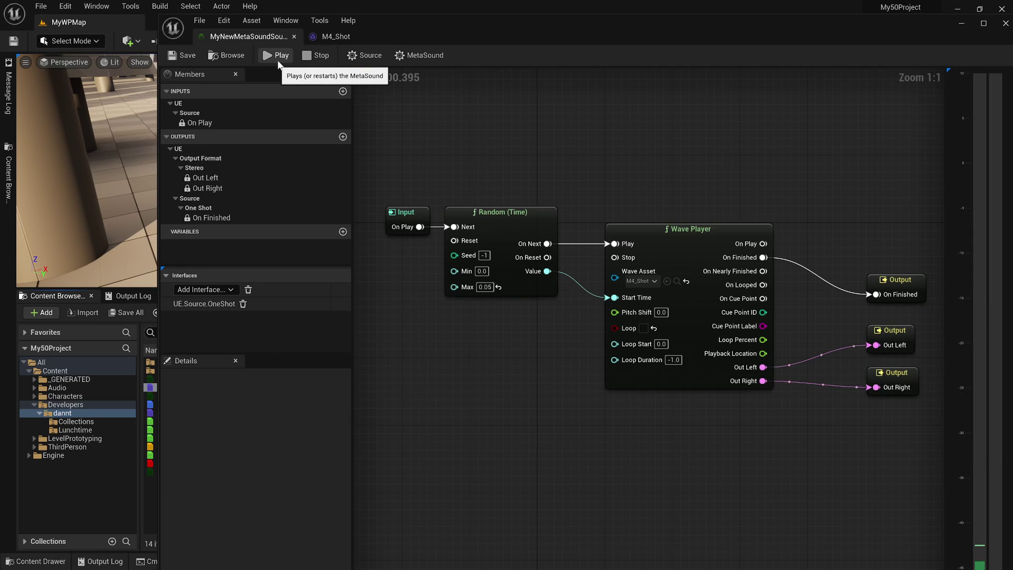
pyautogui.click(279, 62)
# Set the Random (Time) Max to 0.025 and audition a few random starts
pyautogui.click(481, 286)
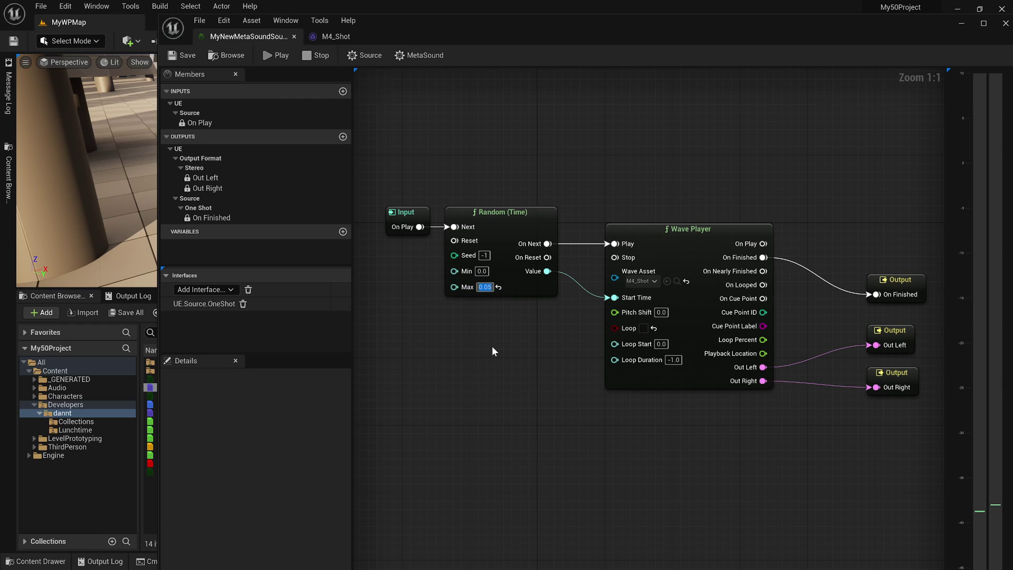
pyautogui.write('0.025')
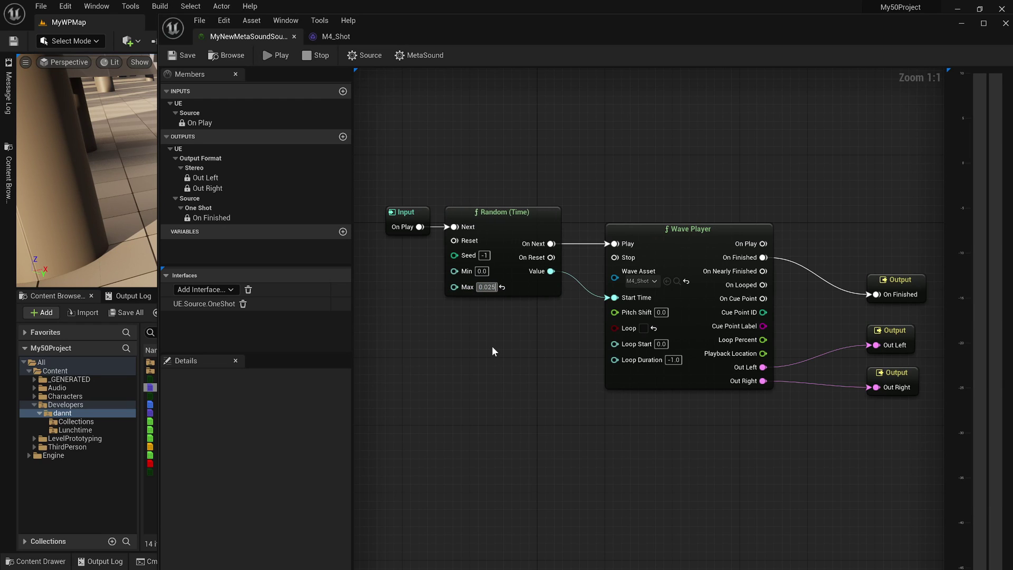
pyautogui.press('Return')
pyautogui.click(268, 55)
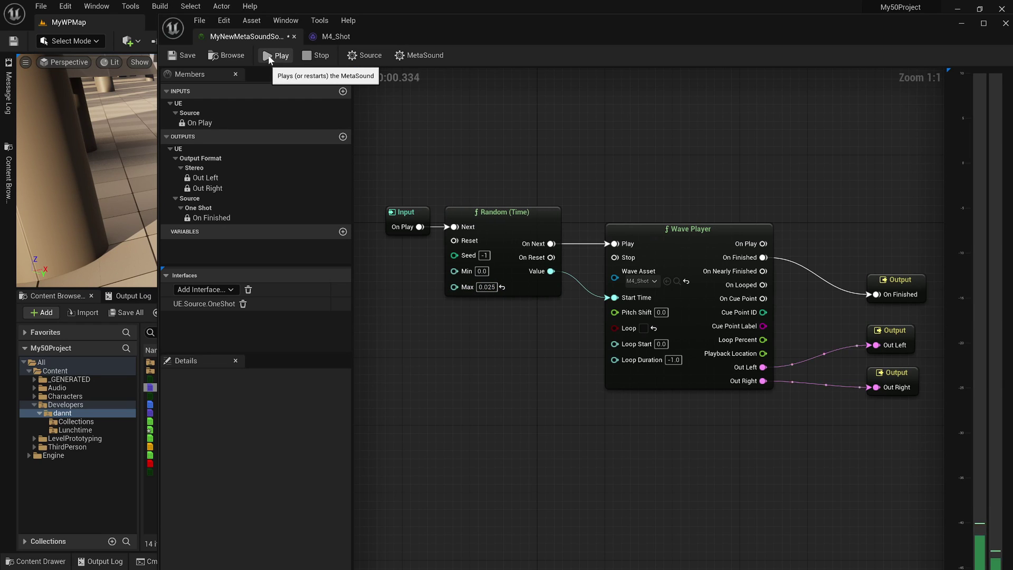
pyautogui.click(268, 54)
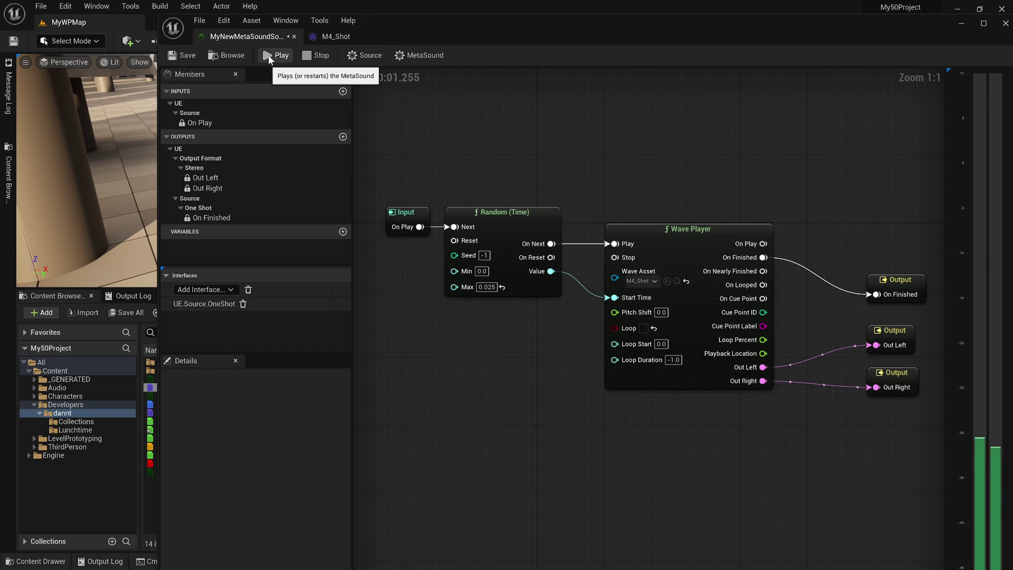
pyautogui.click(311, 55)
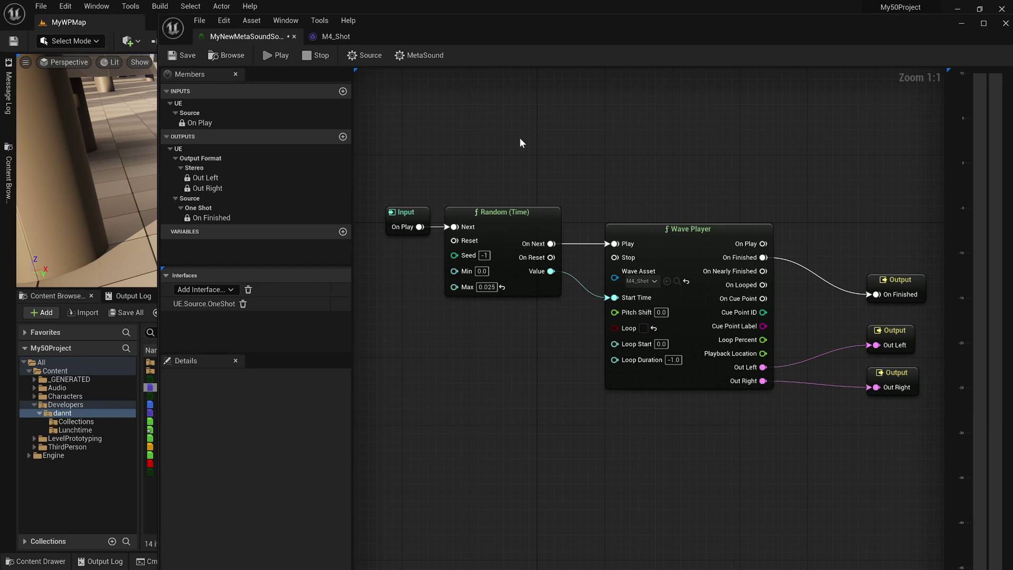
# Leave M4_Shot's compression on Bink Audio, then close the MetaSound editor
pyautogui.click(332, 37)
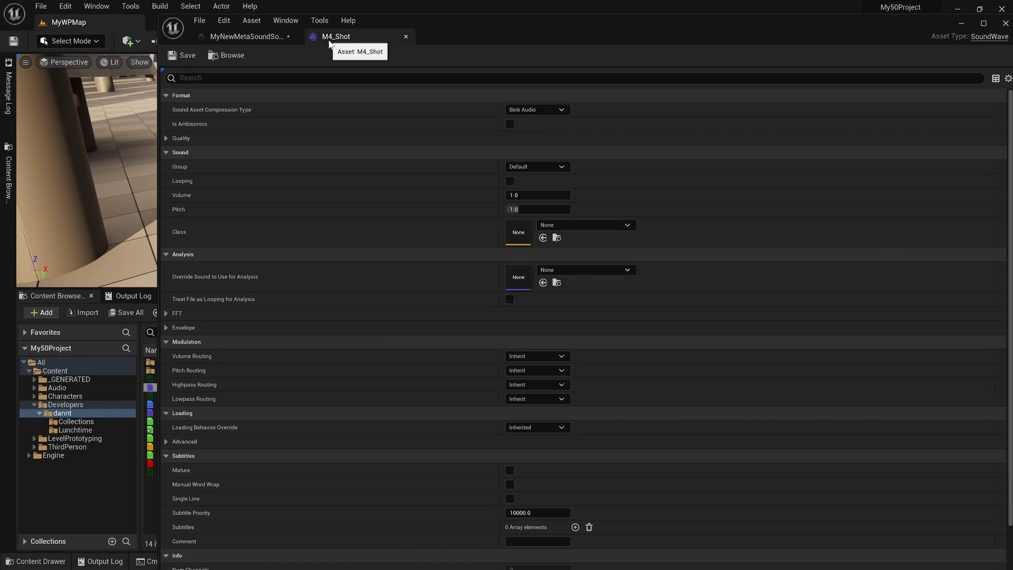
pyautogui.click(559, 110)
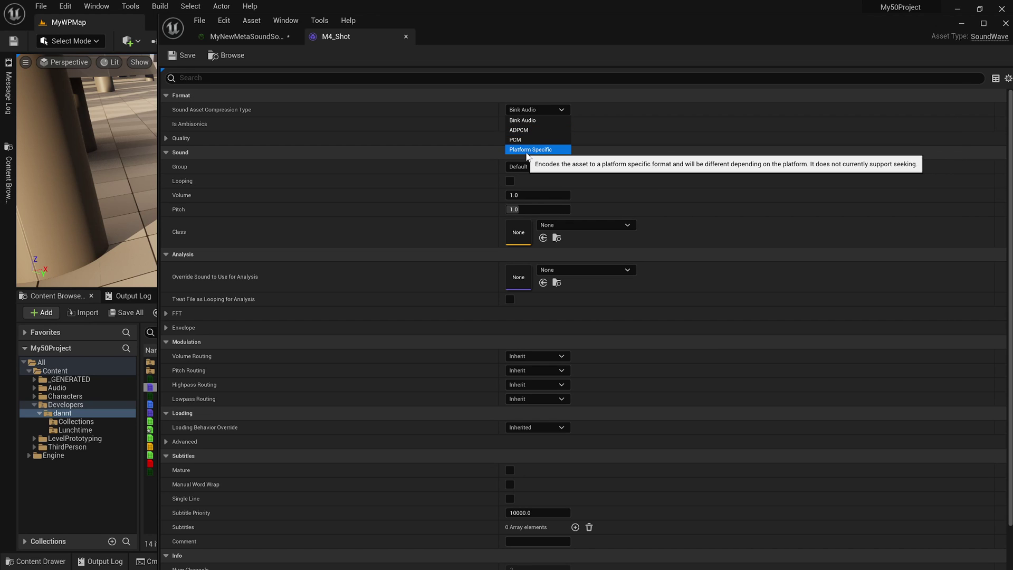
pyautogui.click(594, 109)
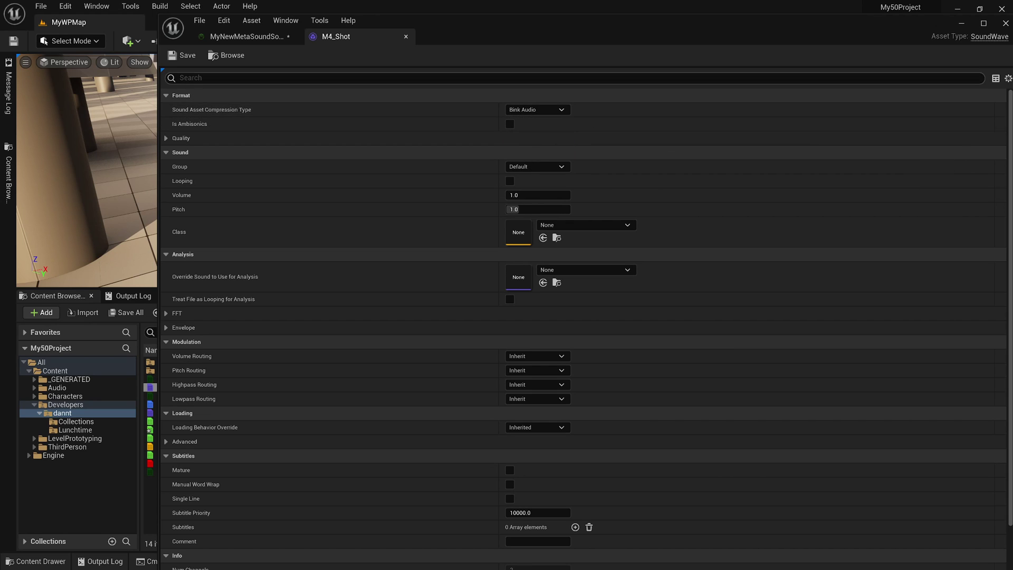
pyautogui.click(253, 38)
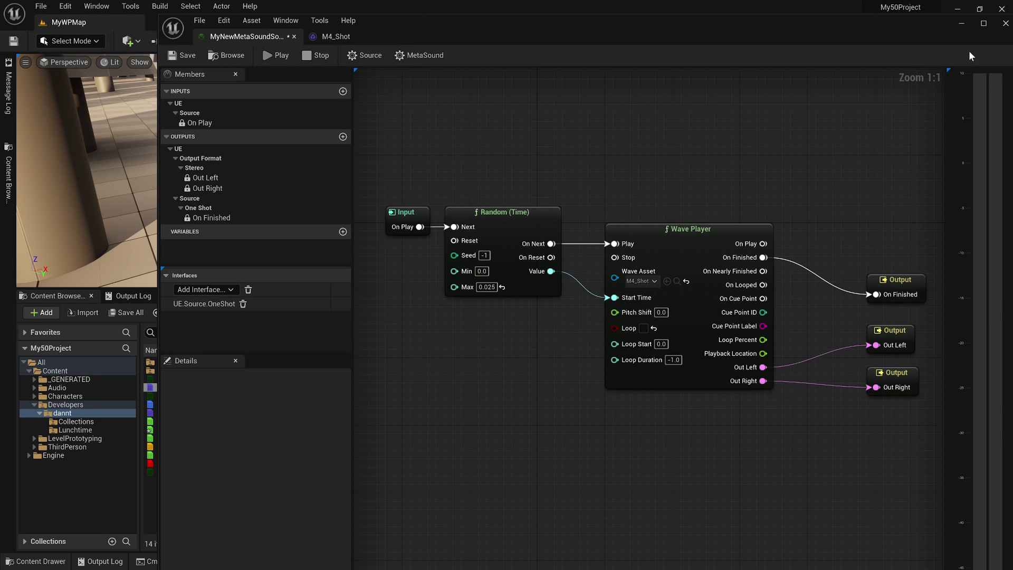
pyautogui.click(1006, 24)
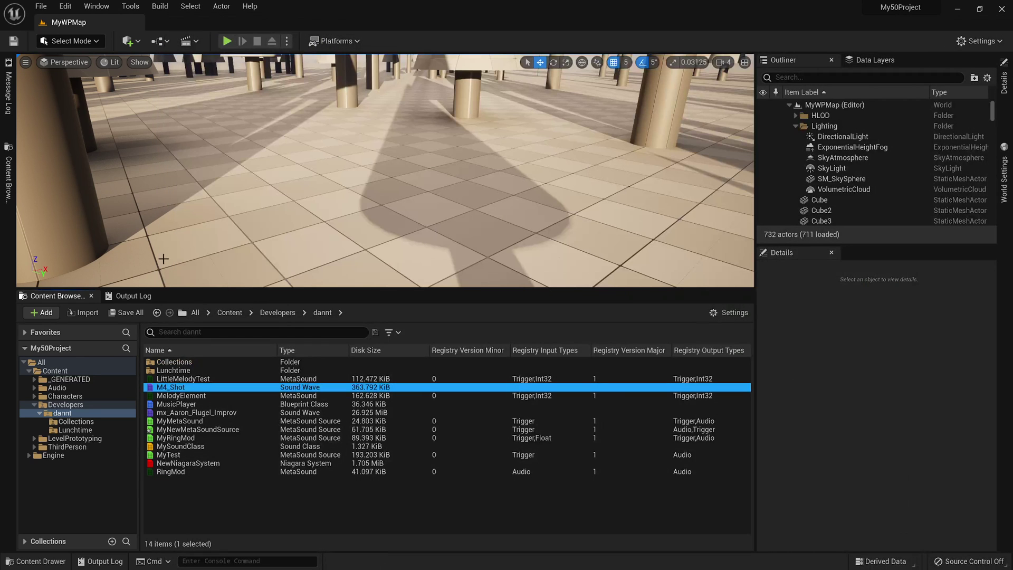